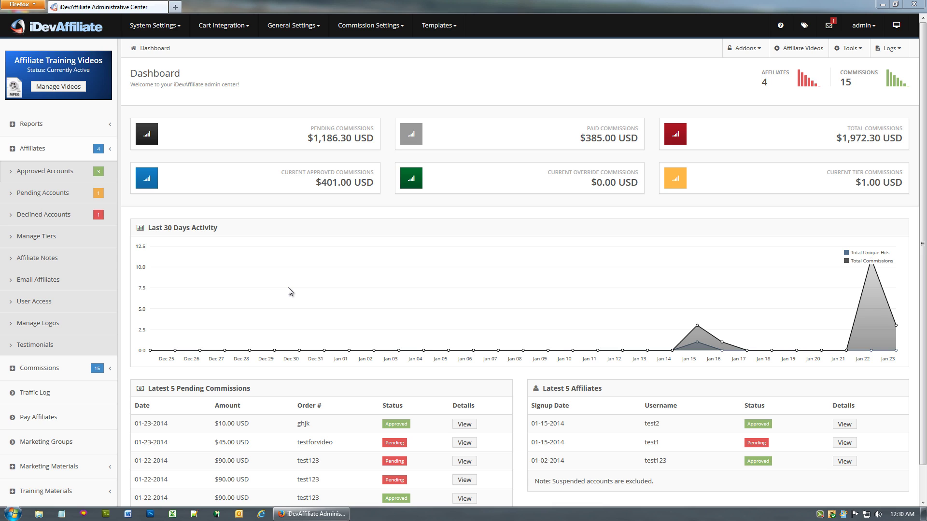
Step: Open the Pay Affiliates page and show the individual affiliate payments with the Standard Method
{"action": "left_click", "coordinate": [47, 149]}
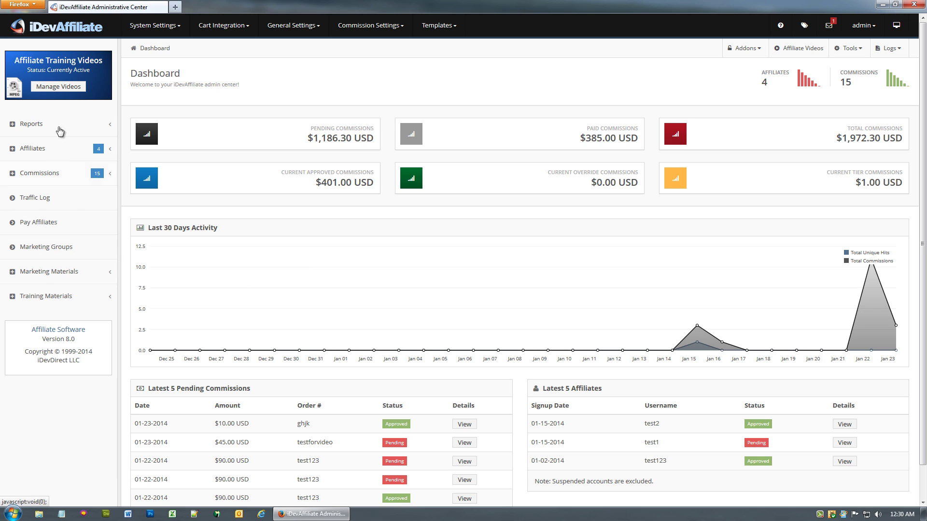
{"action": "left_click", "coordinate": [45, 223]}
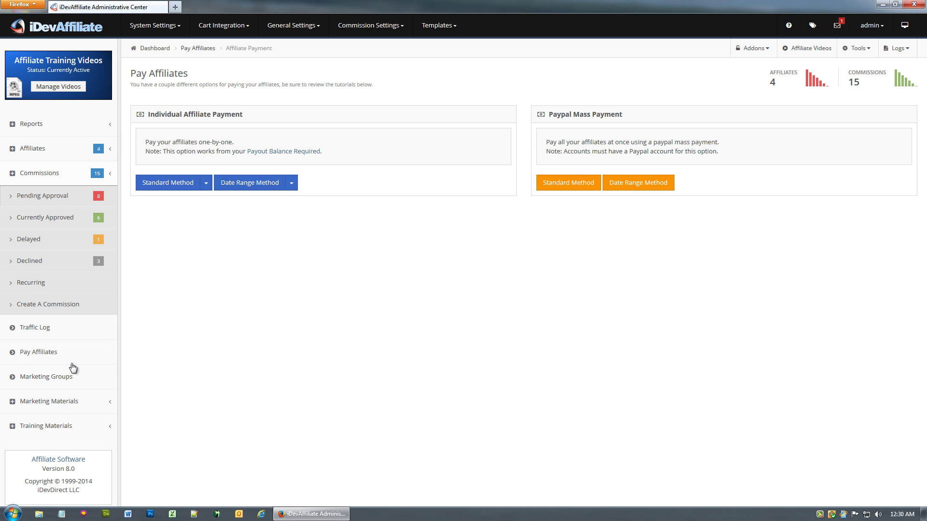
{"action": "left_click", "coordinate": [42, 356]}
{"action": "left_click", "coordinate": [173, 185]}
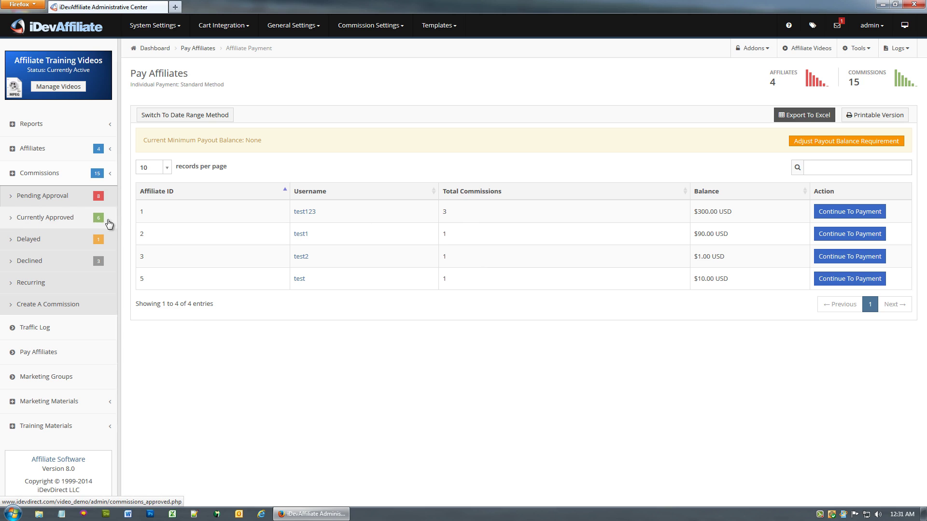
Step: Review the currently approved commissions, then return to the individual Standard Method payment list and check its minimum payout balance
{"action": "left_click", "coordinate": [71, 220]}
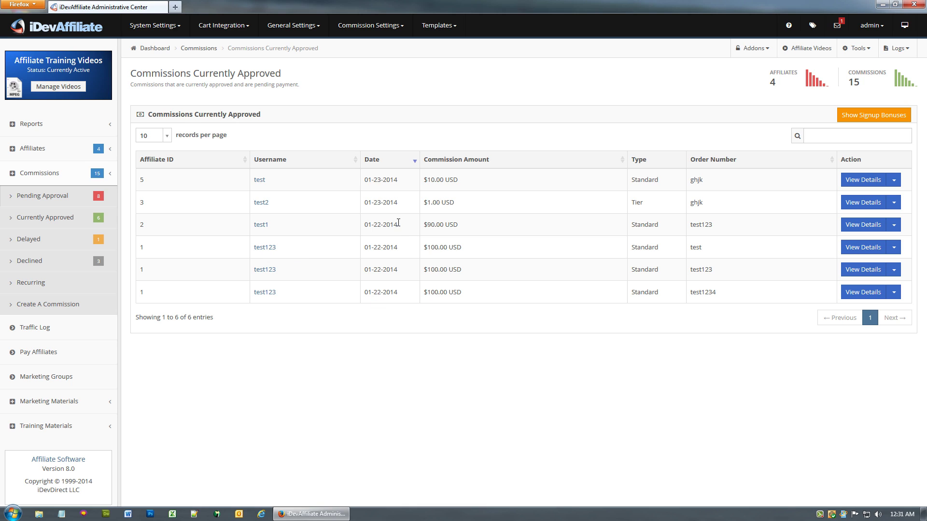
{"action": "left_click", "coordinate": [59, 354]}
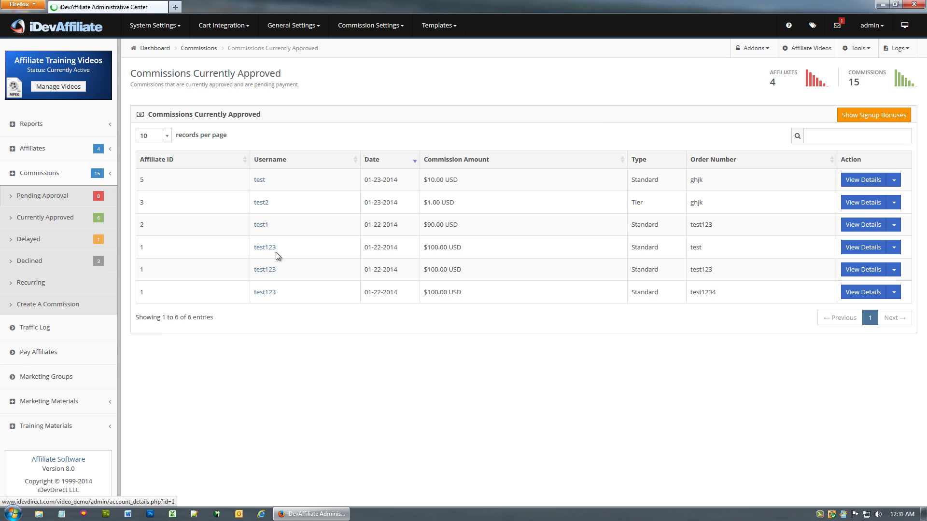
{"action": "left_click", "coordinate": [169, 184]}
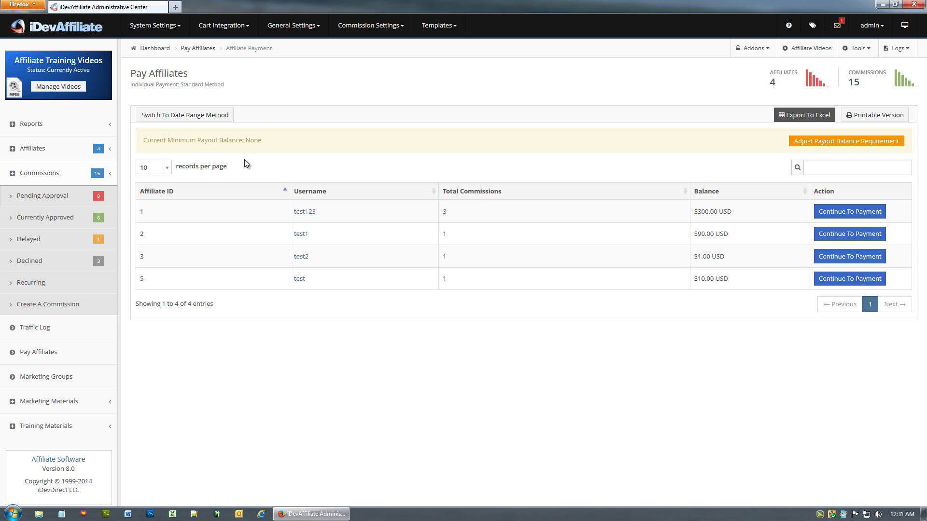
{"action": "left_click_drag", "start_coordinate": [151, 140], "coordinate": [265, 139]}
{"action": "left_click", "coordinate": [320, 141]}
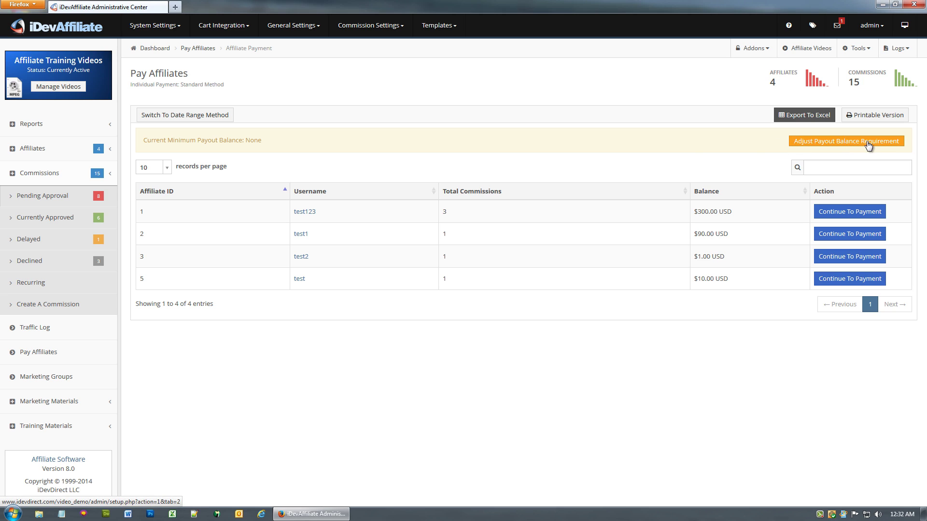
Step: Set Payout Balance Required to 100 USD in the general system settings and save
{"action": "left_click", "coordinate": [154, 25]}
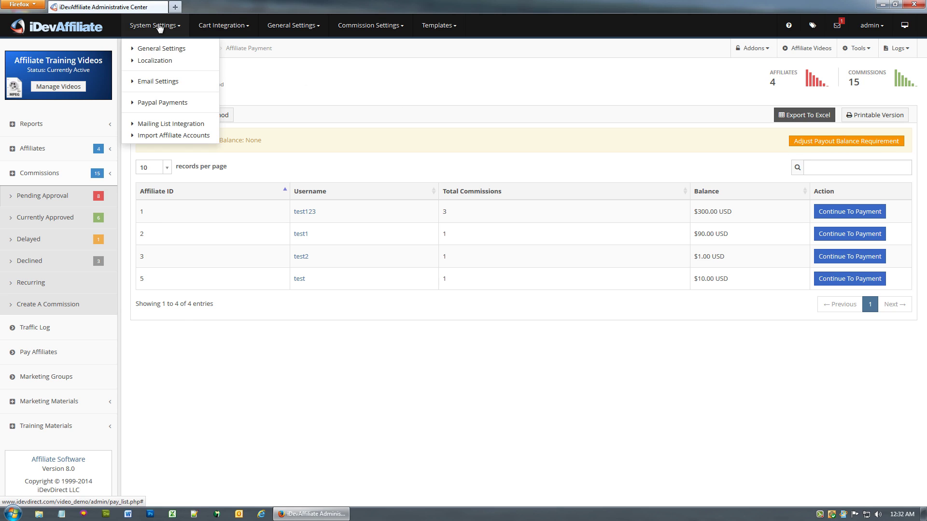
{"action": "left_click", "coordinate": [159, 50]}
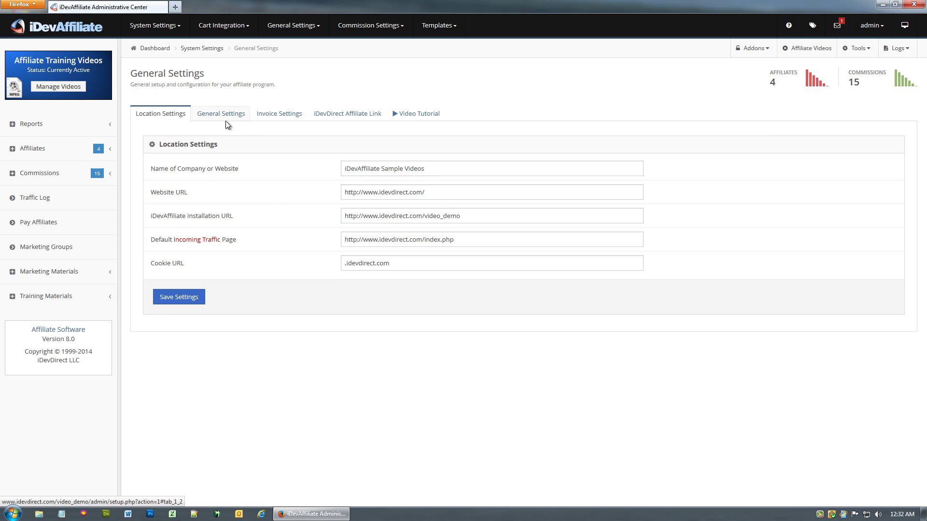
{"action": "left_click", "coordinate": [215, 114]}
{"action": "left_click_drag", "start_coordinate": [382, 240], "coordinate": [257, 238]}
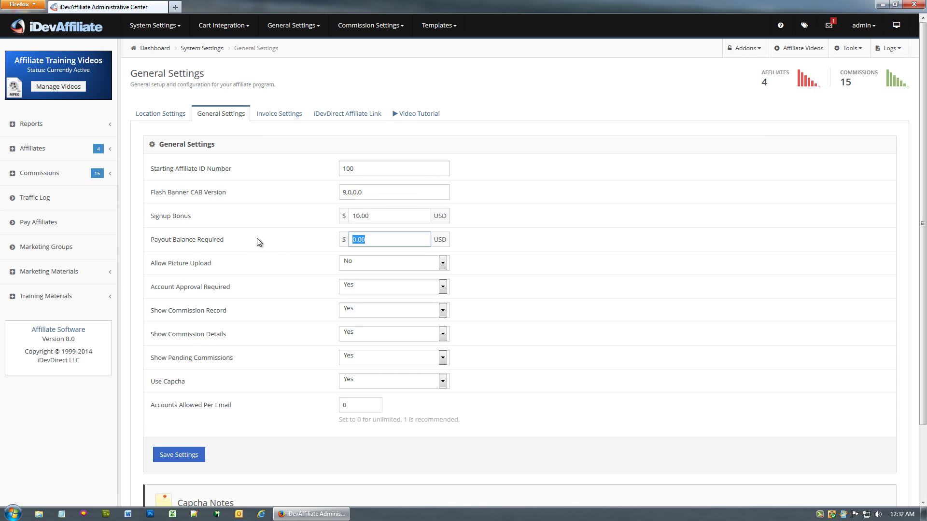
{"action": "type", "text": "100"}
{"action": "left_click_drag", "start_coordinate": [189, 216], "coordinate": [212, 220]}
{"action": "left_click", "coordinate": [186, 451]}
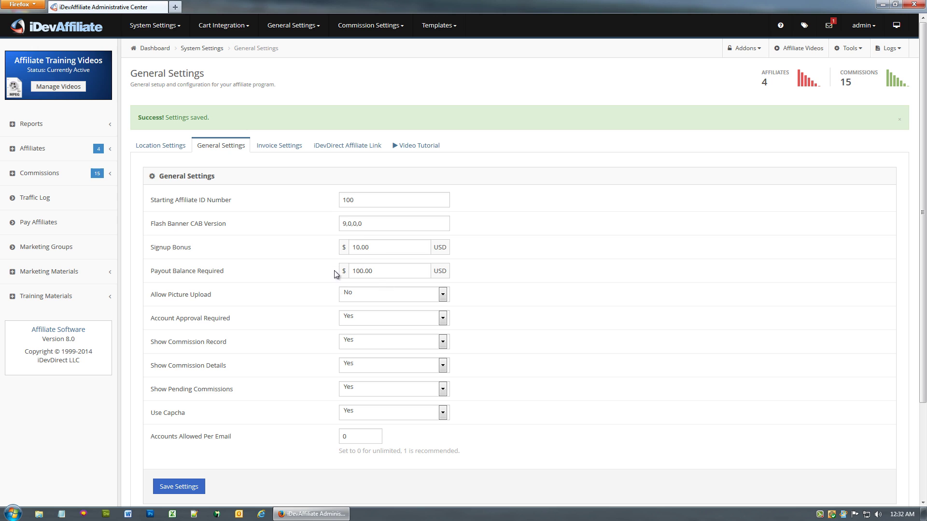
Step: Review the individual Standard Method payment list, checking the listed affiliate's balance and the payout balance notice
{"action": "left_click", "coordinate": [43, 222]}
{"action": "left_click", "coordinate": [169, 183]}
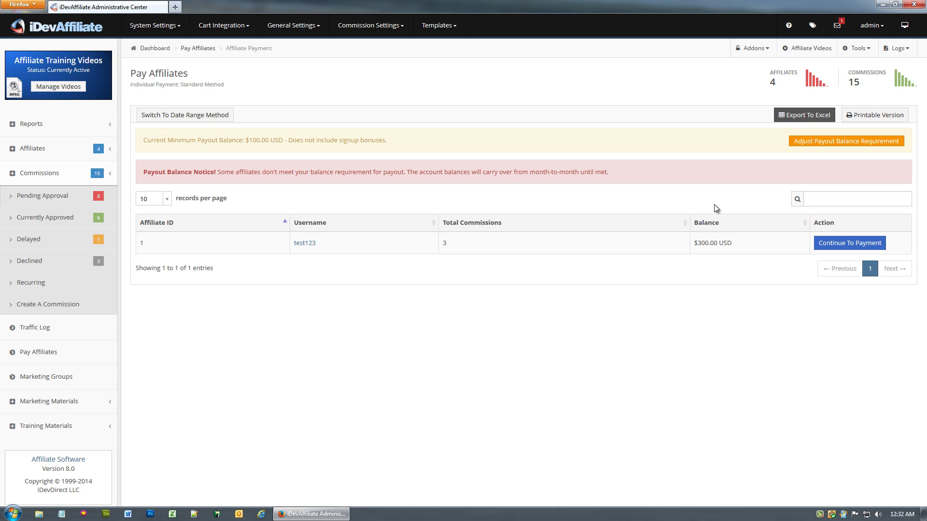
{"action": "triple_click", "coordinate": [709, 243]}
{"action": "left_click_drag", "start_coordinate": [407, 170], "coordinate": [608, 173]}
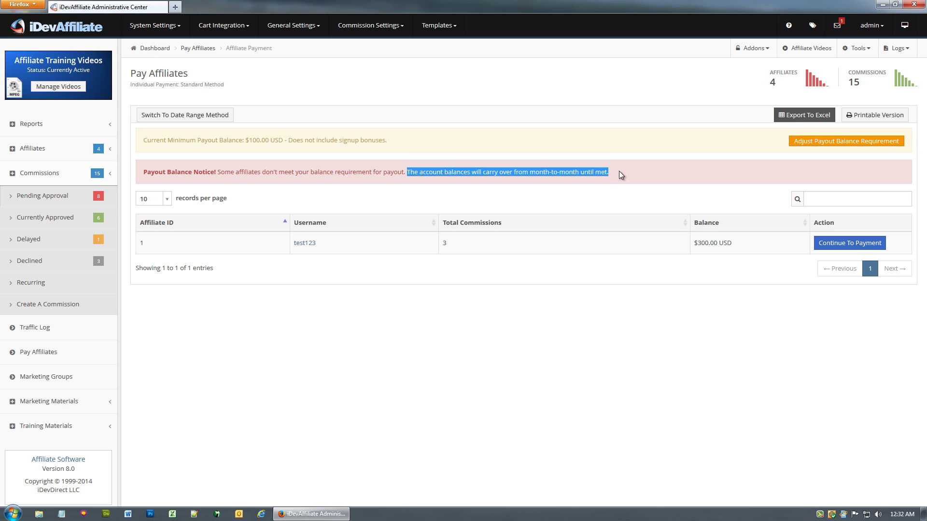
{"action": "left_click", "coordinate": [622, 175]}
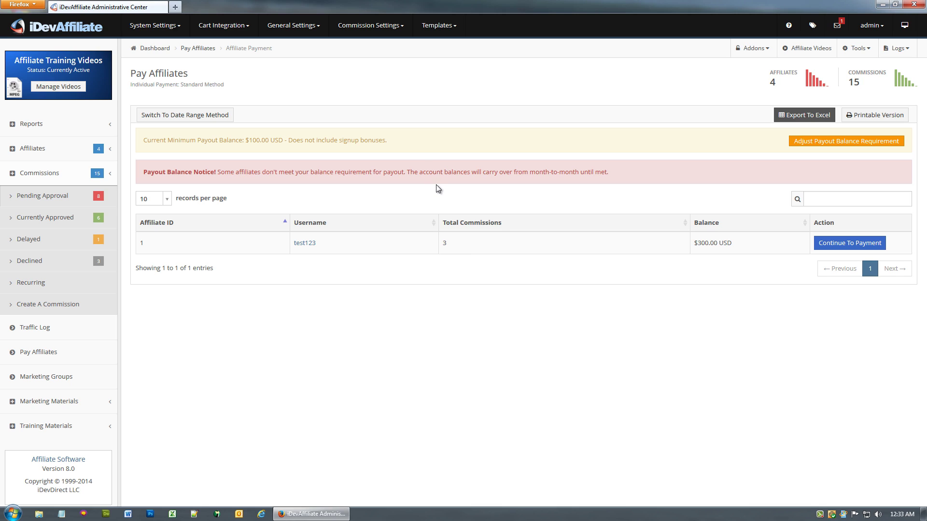
Step: Raise Payout Balance Required to 500 USD in the general system settings, save, and check the individual payment list
{"action": "left_click", "coordinate": [157, 29]}
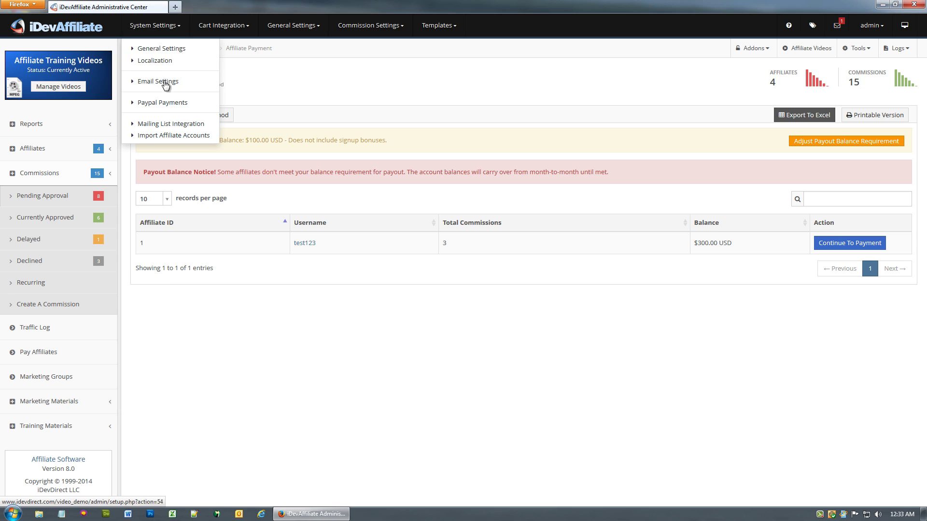
{"action": "left_click", "coordinate": [171, 49]}
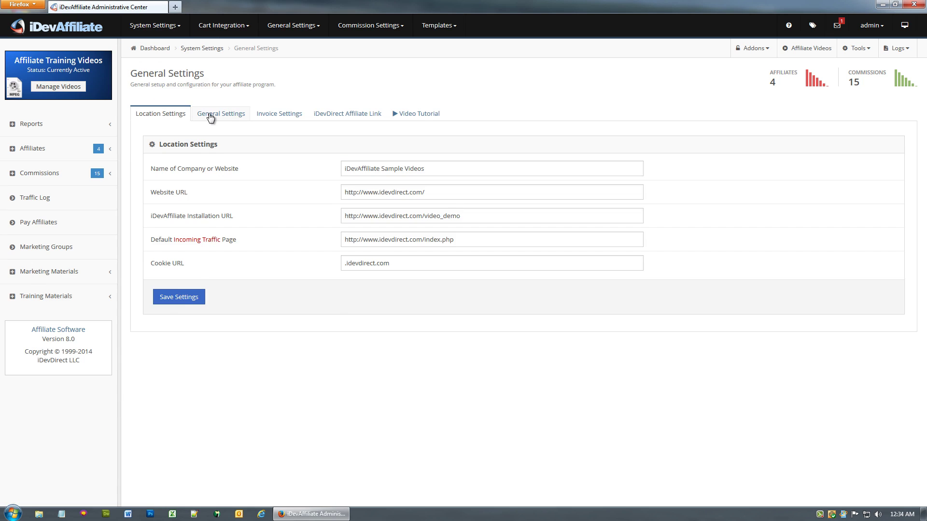
{"action": "left_click", "coordinate": [210, 114]}
{"action": "left_click_drag", "start_coordinate": [374, 240], "coordinate": [315, 246]}
{"action": "type", "text": "500"}
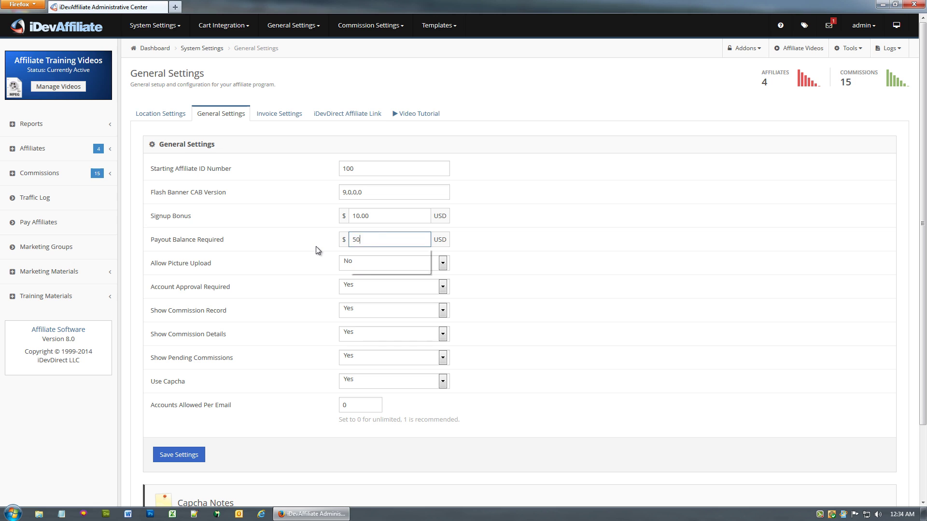
{"action": "left_click", "coordinate": [179, 454]}
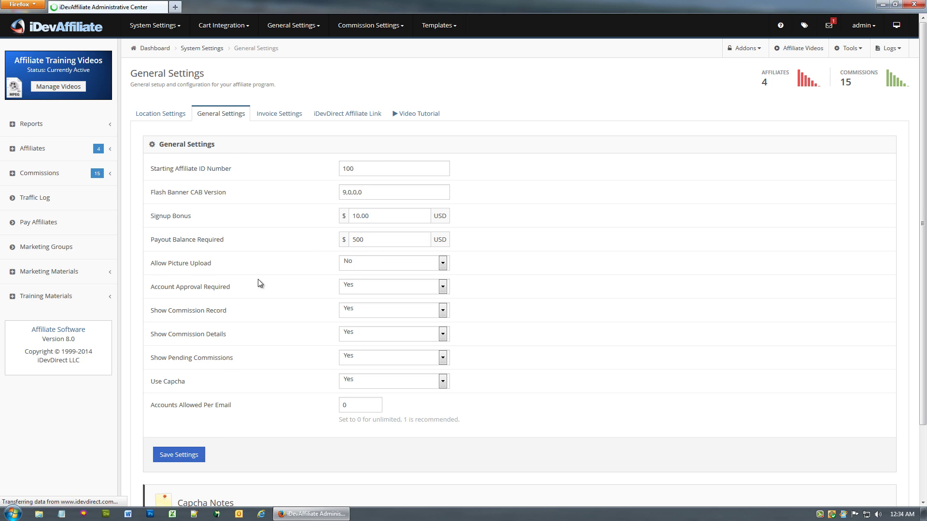
{"action": "left_click", "coordinate": [39, 222]}
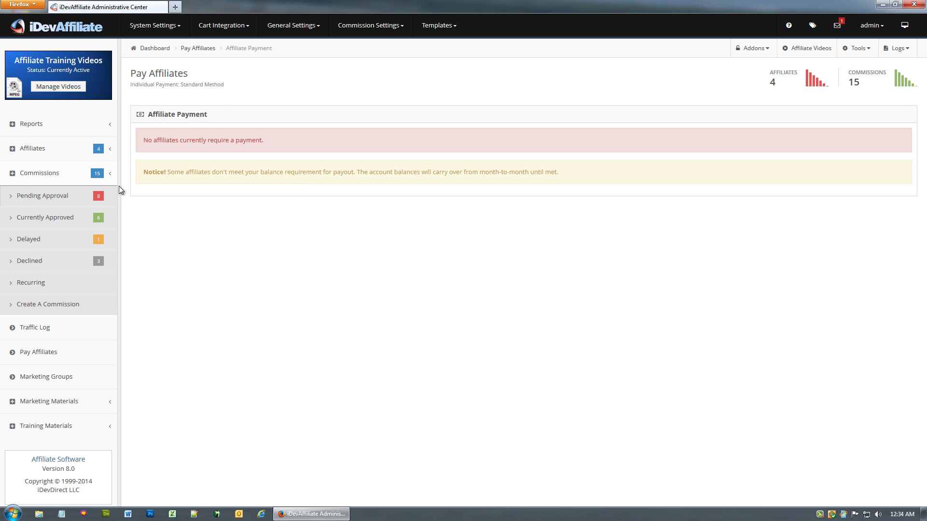
Step: Reset Payout Balance Required to 00.00 USD in the general system settings and save
{"action": "left_click", "coordinate": [175, 34]}
{"action": "left_click", "coordinate": [175, 46]}
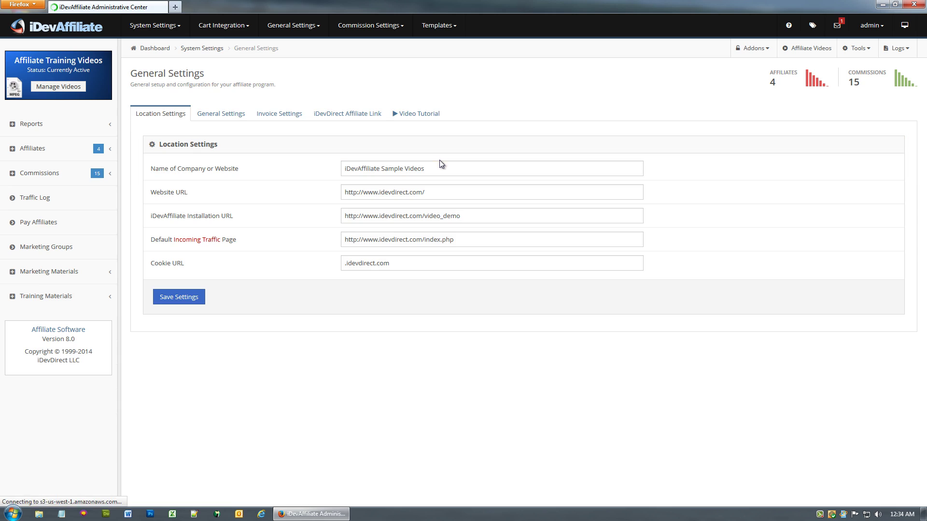
{"action": "left_click", "coordinate": [221, 114]}
{"action": "left_click", "coordinate": [364, 240]}
{"action": "left_click_drag", "start_coordinate": [373, 239], "coordinate": [267, 239]}
{"action": "type", "text": "00.00"}
{"action": "key", "text": "Return"}
Step: Reopen the individual Standard Method payment list and check the current minimum payout balance
{"action": "left_click", "coordinate": [52, 223]}
{"action": "left_click", "coordinate": [170, 182]}
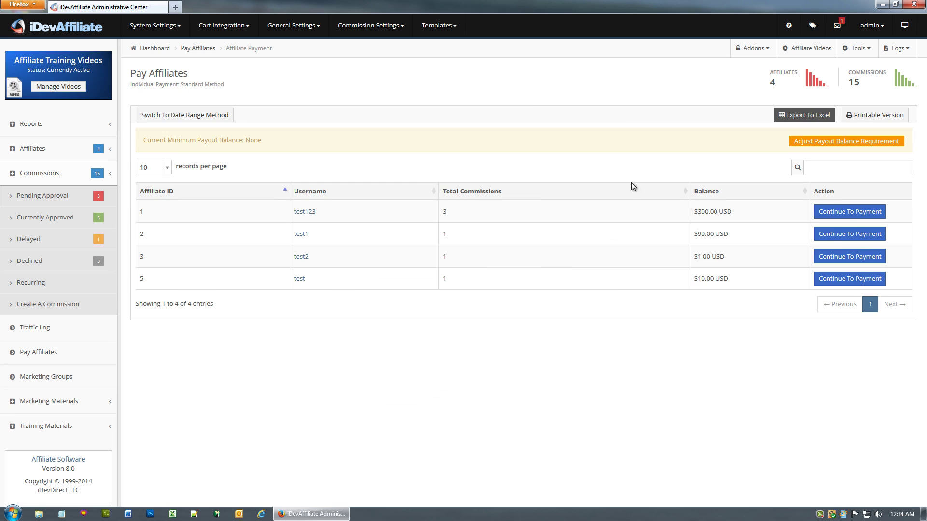
{"action": "left_click_drag", "start_coordinate": [189, 140], "coordinate": [262, 140]}
{"action": "left_click", "coordinate": [333, 133]}
Step: Continue to payment for affiliate test123 and review the payment's details, included commissions and custom fields
{"action": "left_click", "coordinate": [823, 211]}
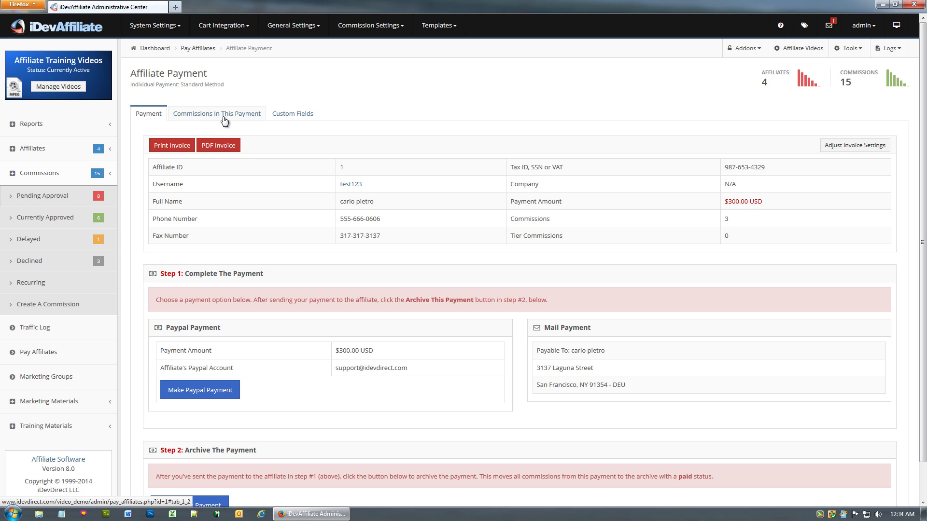
{"action": "left_click", "coordinate": [252, 116]}
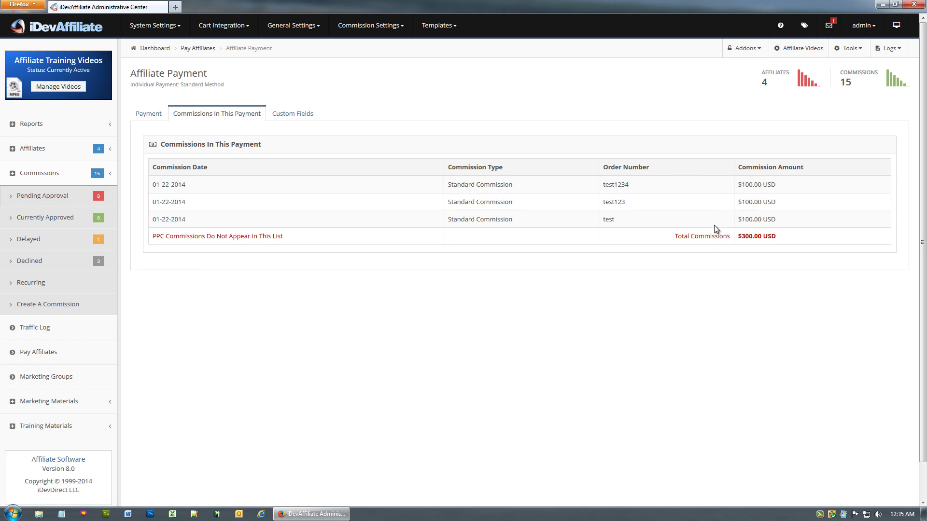
{"action": "left_click", "coordinate": [156, 116]}
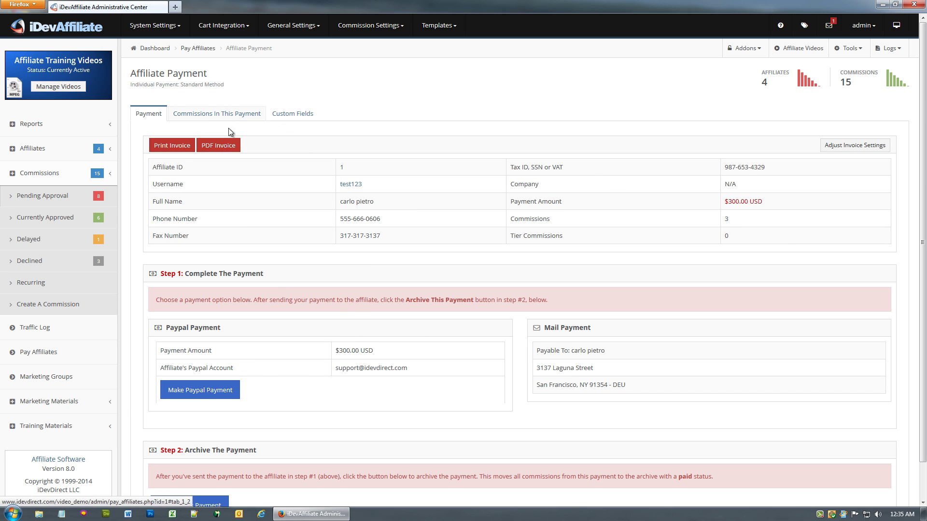
{"action": "left_click", "coordinate": [218, 113]}
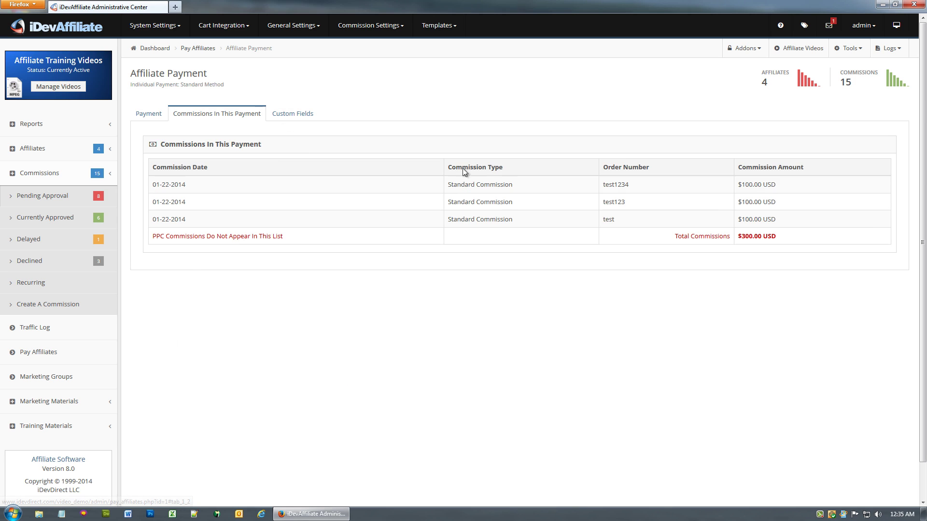
{"action": "left_click", "coordinate": [280, 117]}
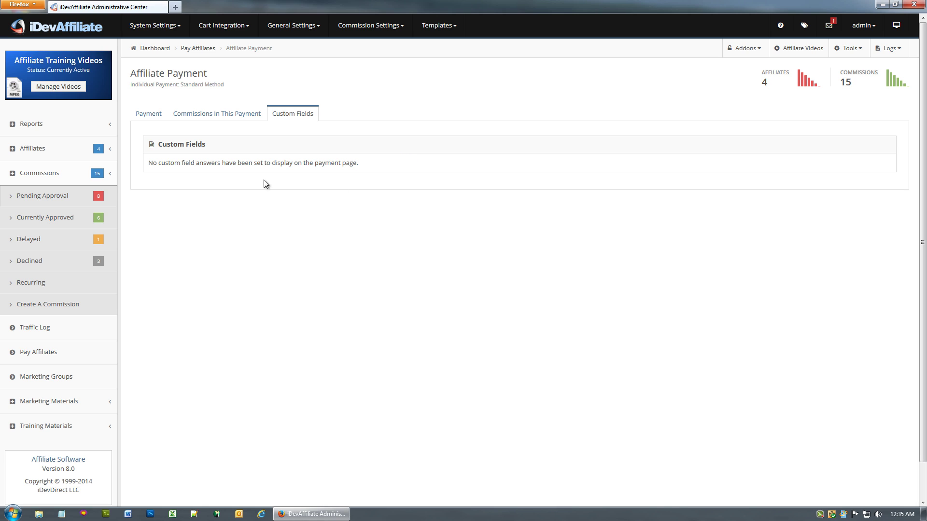
{"action": "left_click", "coordinate": [162, 118]}
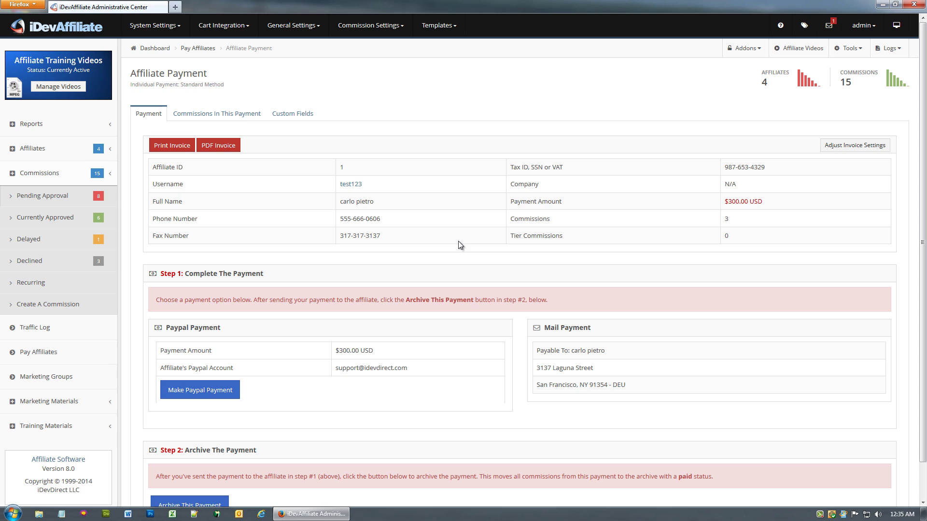
Step: Start the PayPal payment for affiliate test123 and choose to pay with an existing PayPal account
{"action": "scroll", "coordinate": [459, 232], "scroll_direction": "down", "scroll_amount": 1}
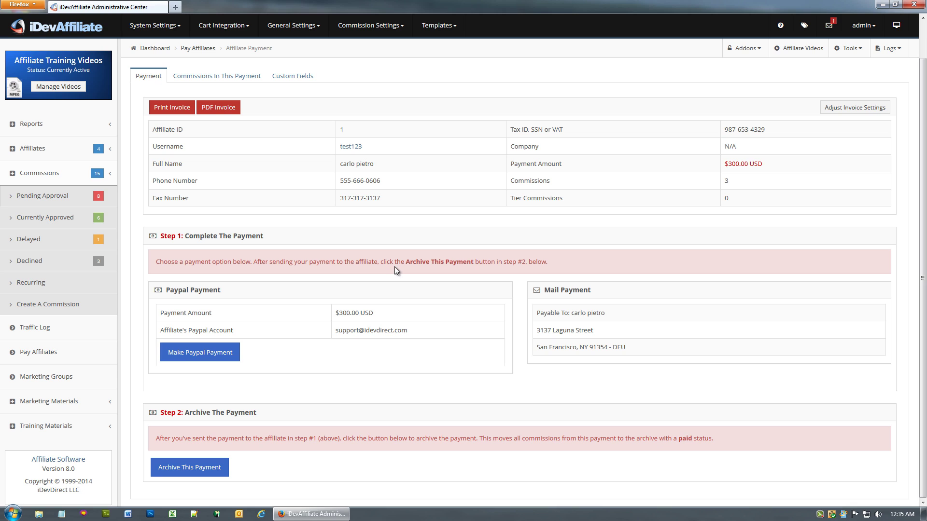
{"action": "left_click", "coordinate": [195, 357]}
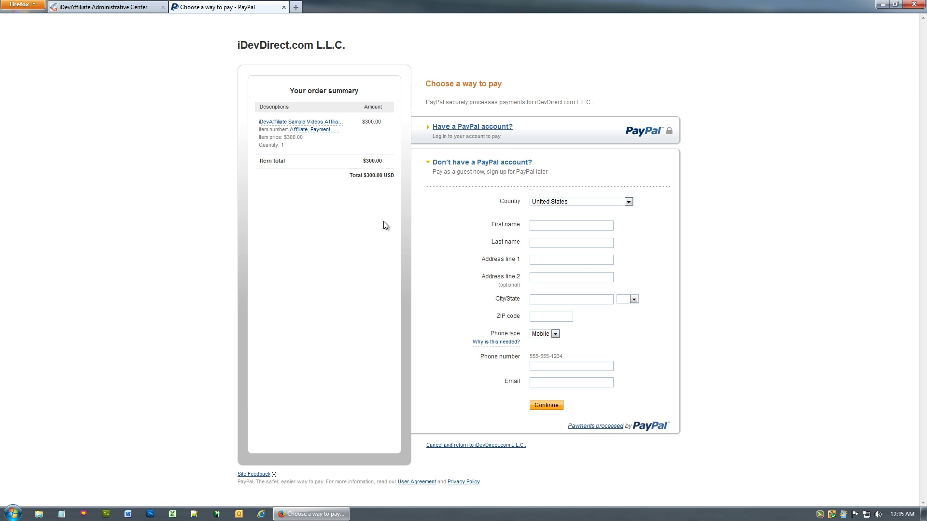
{"action": "left_click", "coordinate": [491, 127]}
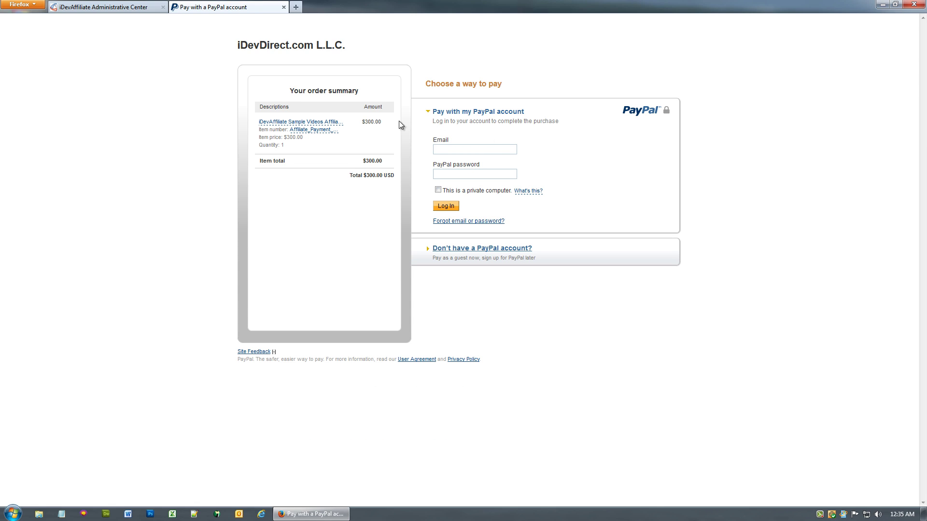
Step: Switch back to the iDevAffiliate admin center and review the Step 2 section on archiving the payment
{"action": "left_click", "coordinate": [131, 8]}
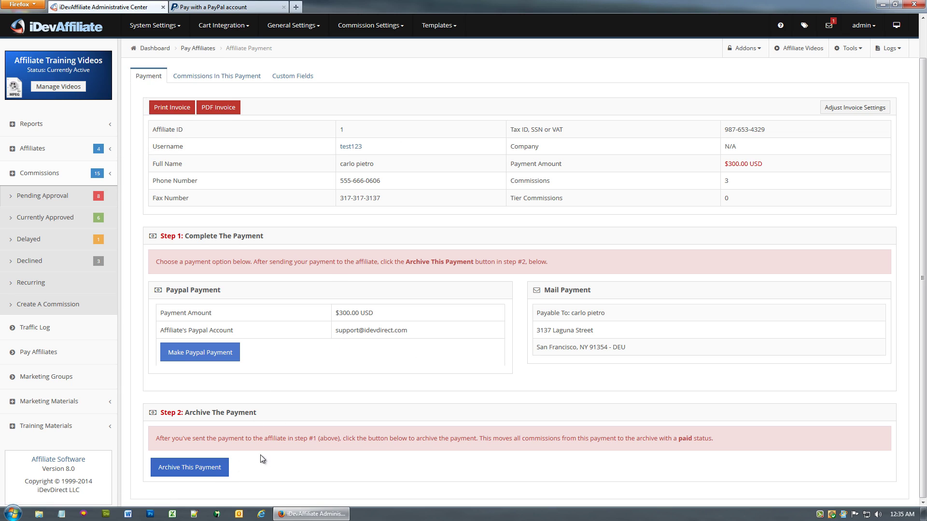
{"action": "triple_click", "coordinate": [171, 409]}
{"action": "left_click", "coordinate": [283, 410]}
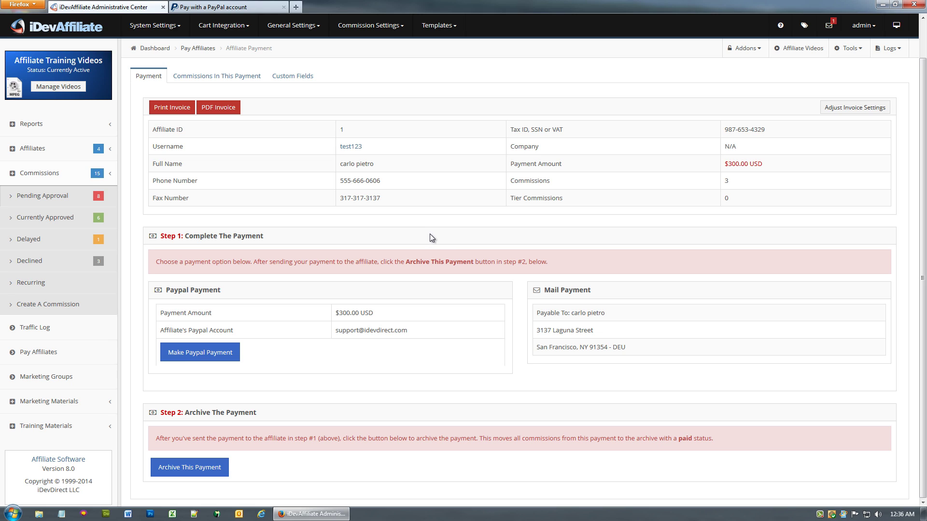
Step: Show individual affiliate payments with the Date Range Method for Jan 23, 2007 to Jan 23, 2014
{"action": "left_click", "coordinate": [38, 352]}
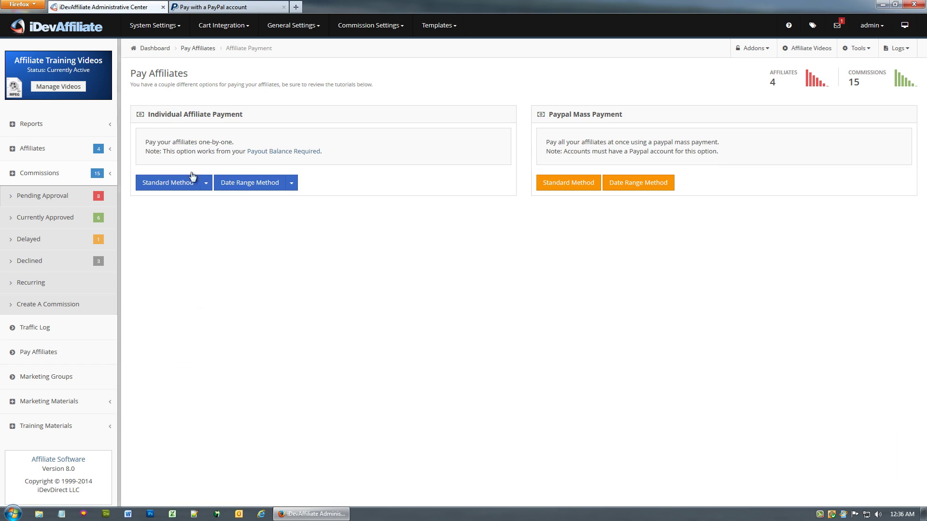
{"action": "left_click", "coordinate": [246, 183]}
{"action": "left_click", "coordinate": [442, 141]}
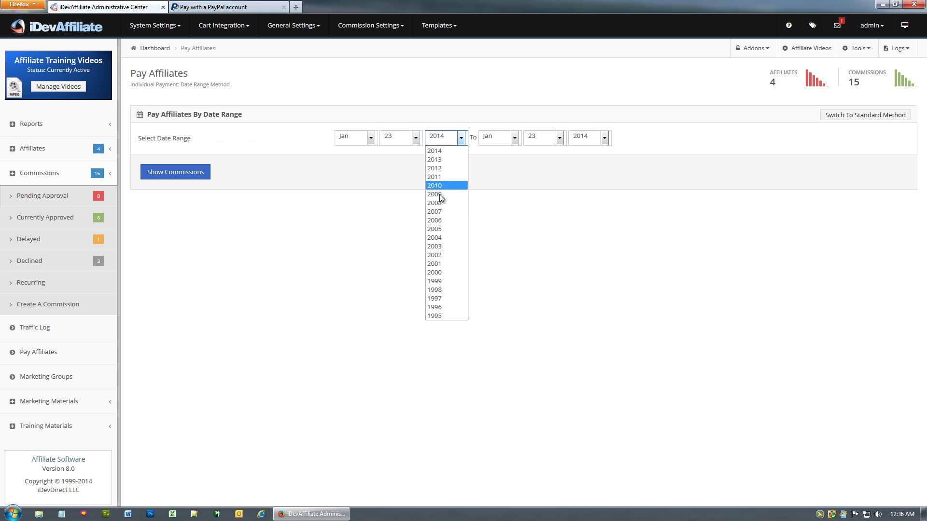
{"action": "left_click", "coordinate": [445, 214]}
{"action": "left_click", "coordinate": [187, 176]}
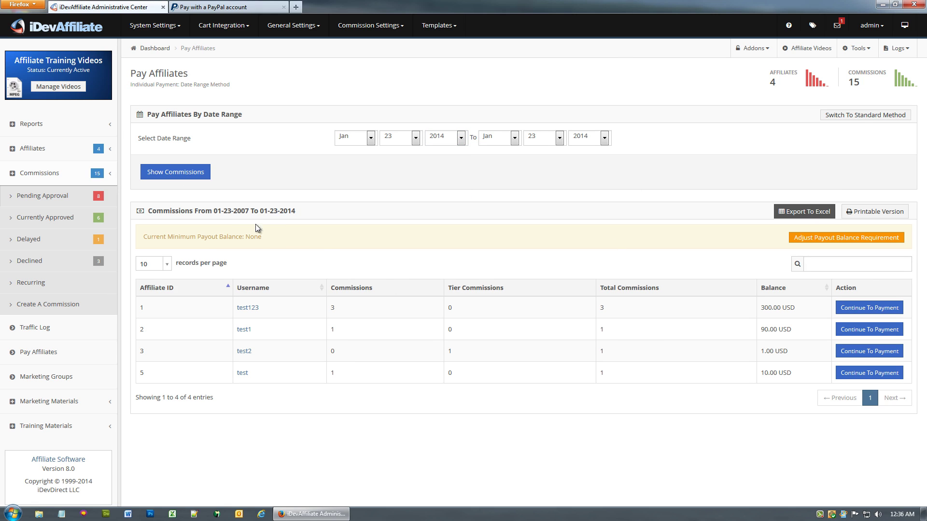
Step: Check the listed commission date range and set the range's start date to Feb 1, 2014
{"action": "left_click_drag", "start_coordinate": [214, 212], "coordinate": [337, 218]}
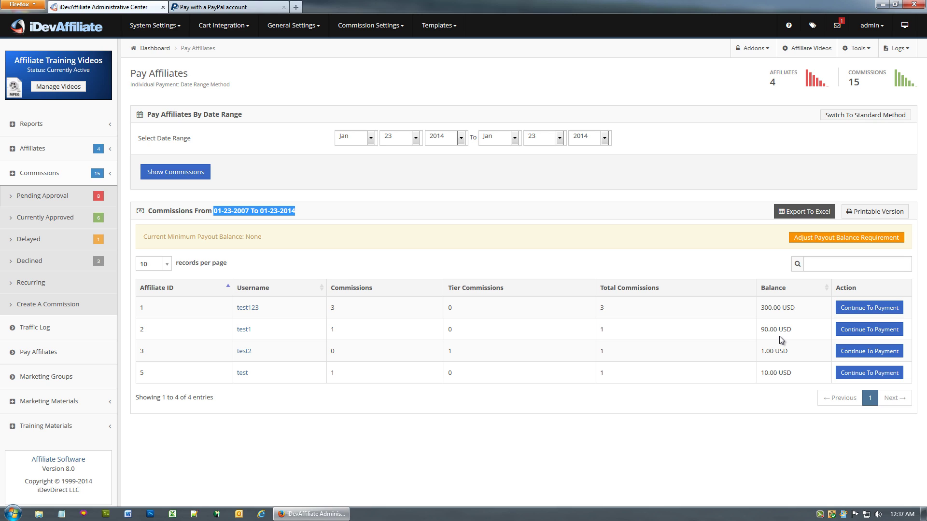
{"action": "left_click", "coordinate": [396, 145]}
{"action": "left_click", "coordinate": [362, 140]}
{"action": "left_click", "coordinate": [354, 143]}
{"action": "left_click", "coordinate": [354, 158]}
{"action": "left_click", "coordinate": [410, 136]}
{"action": "left_click_drag", "start_coordinate": [415, 181], "coordinate": [403, 158]}
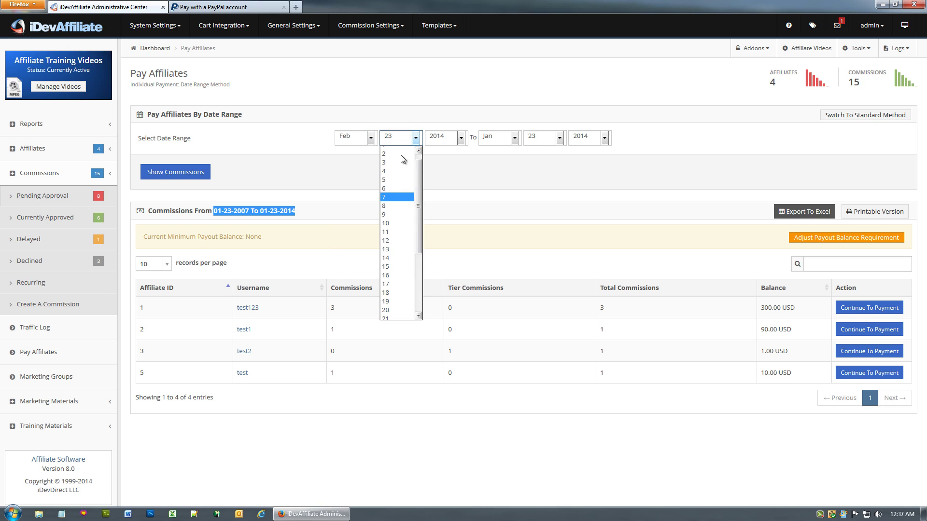
{"action": "left_click", "coordinate": [401, 154]}
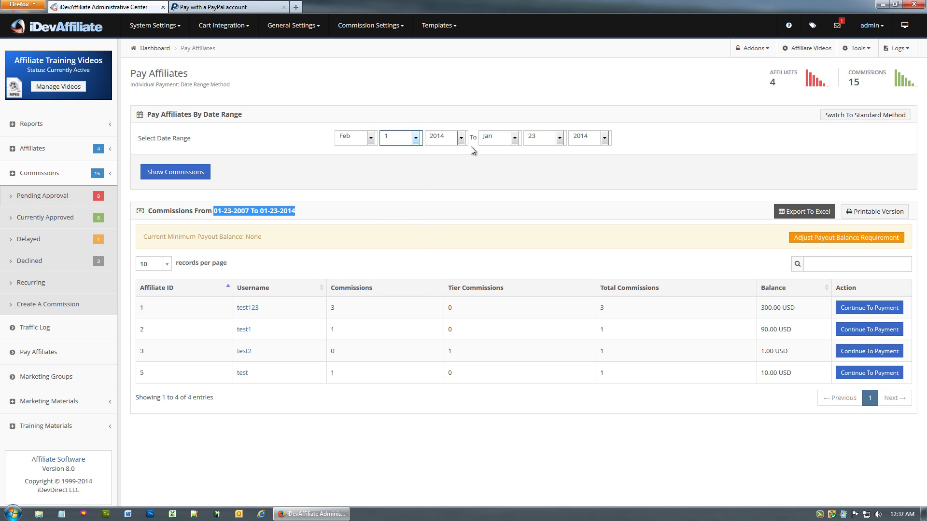
{"action": "left_click", "coordinate": [431, 207]}
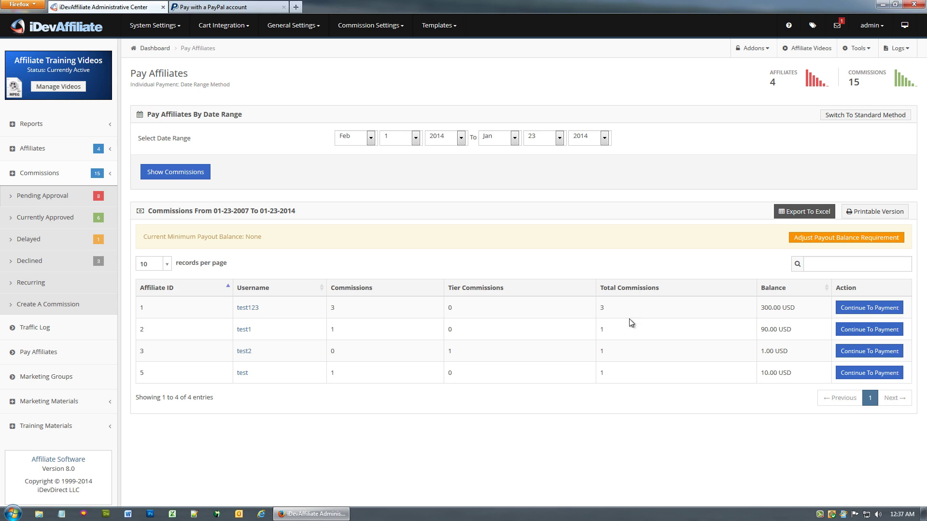
Step: Continue to payment for affiliate test2 and review the payment details and the type of commission included in it
{"action": "left_click", "coordinate": [850, 352]}
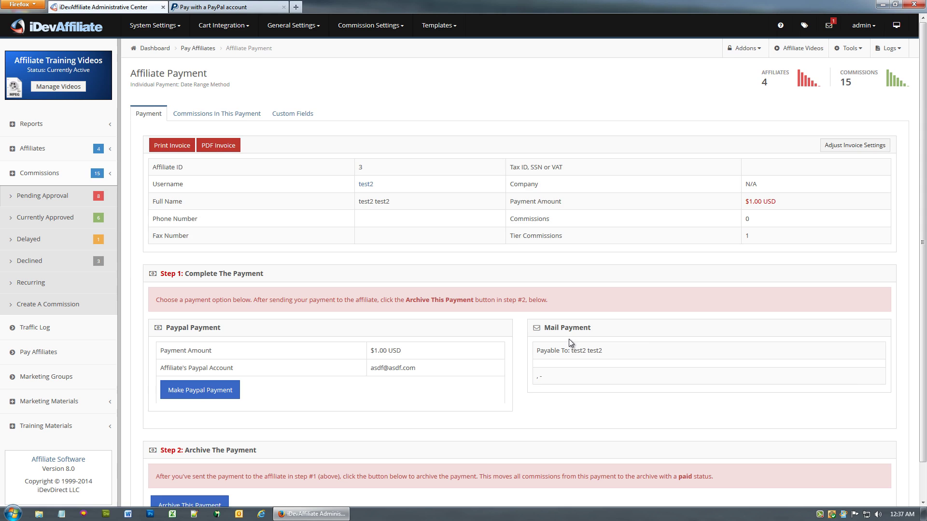
{"action": "scroll", "coordinate": [521, 311], "scroll_direction": "down", "scroll_amount": 2}
{"action": "scroll", "coordinate": [507, 295], "scroll_direction": "up", "scroll_amount": 2}
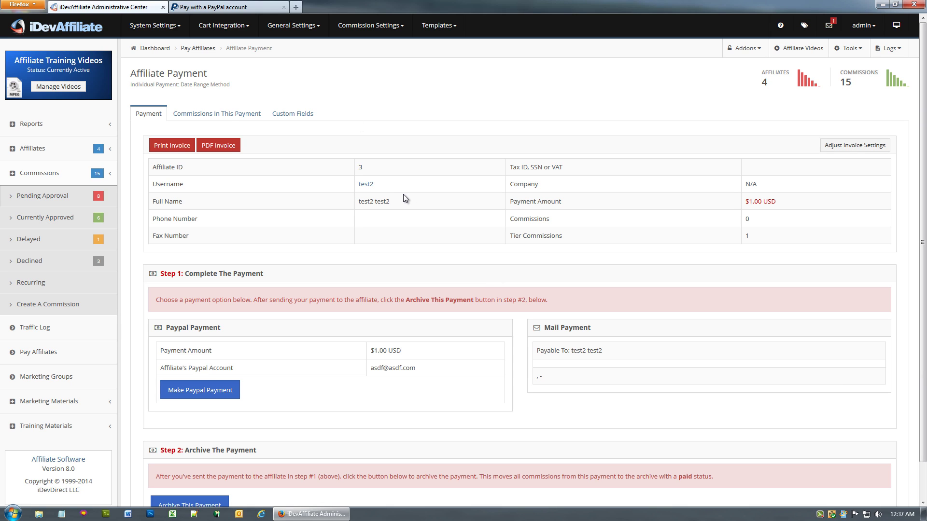
{"action": "left_click", "coordinate": [244, 113]}
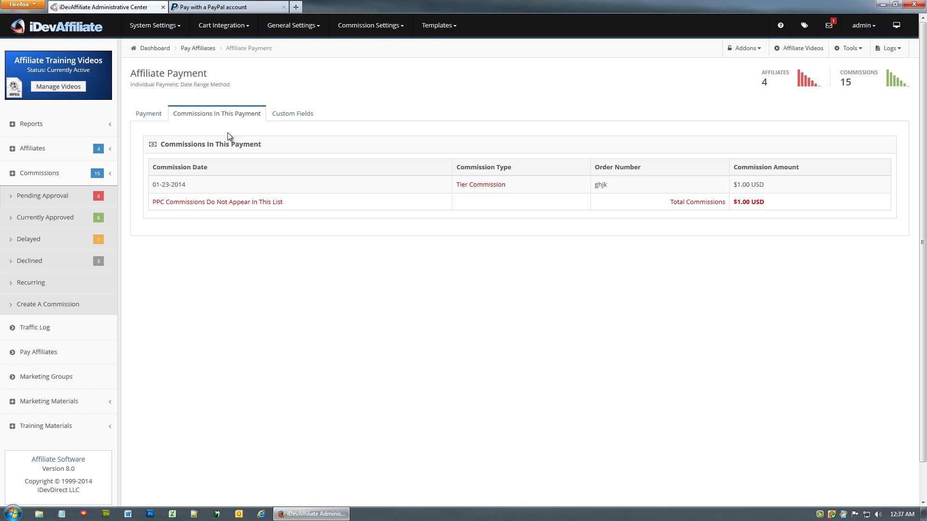
{"action": "left_click_drag", "start_coordinate": [505, 185], "coordinate": [456, 187]}
{"action": "left_click", "coordinate": [531, 186]}
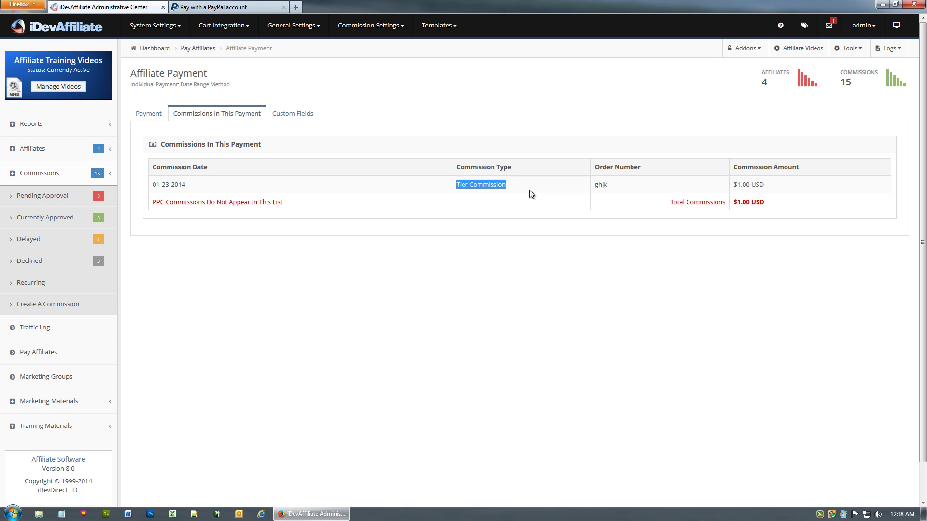
{"action": "left_click", "coordinate": [475, 146]}
{"action": "left_click", "coordinate": [146, 115]}
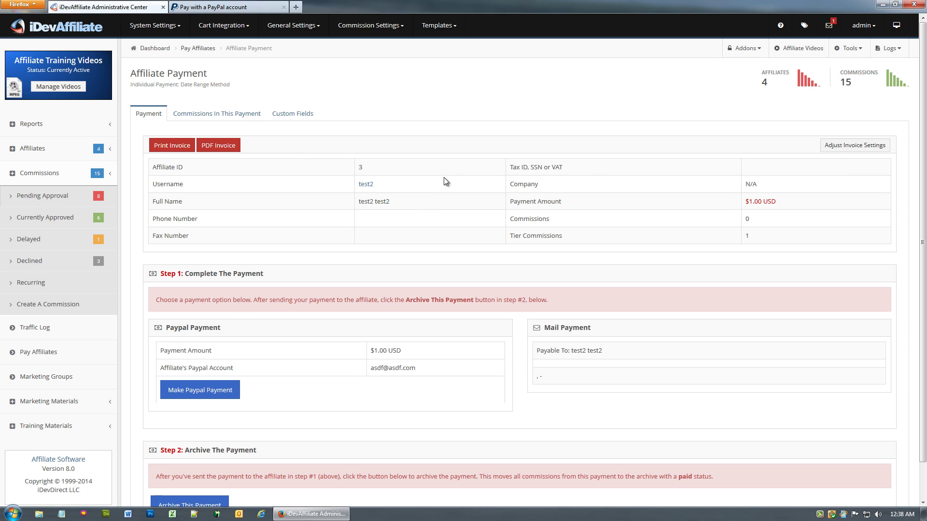
Step: View the Standard Method for PayPal mass payment and examine the Require Paypal Account option in the Paypal Payments settings
{"action": "left_click", "coordinate": [53, 353]}
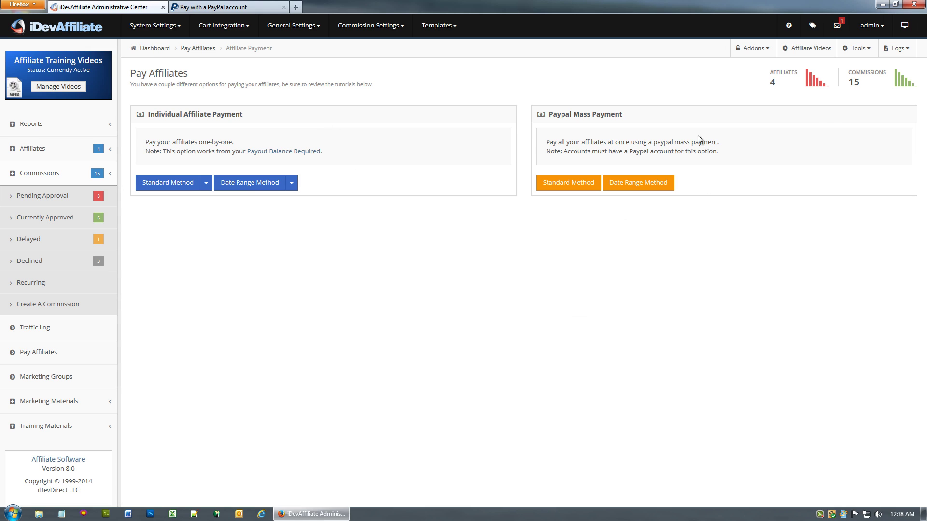
{"action": "left_click", "coordinate": [577, 181]}
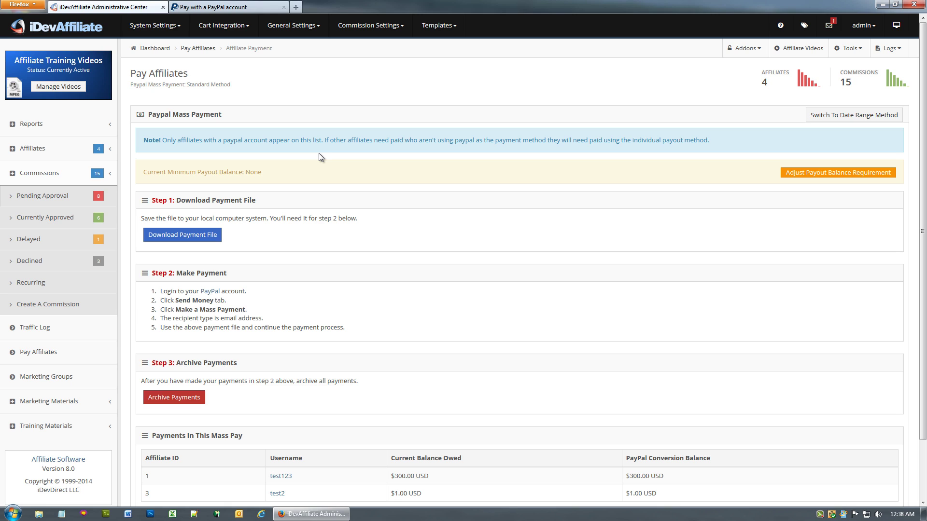
{"action": "left_click", "coordinate": [154, 25]}
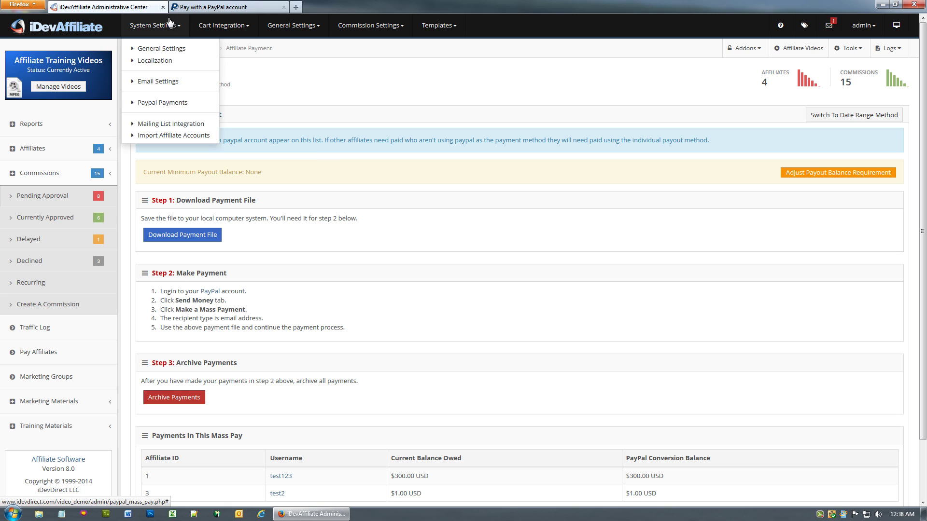
{"action": "left_click", "coordinate": [162, 103]}
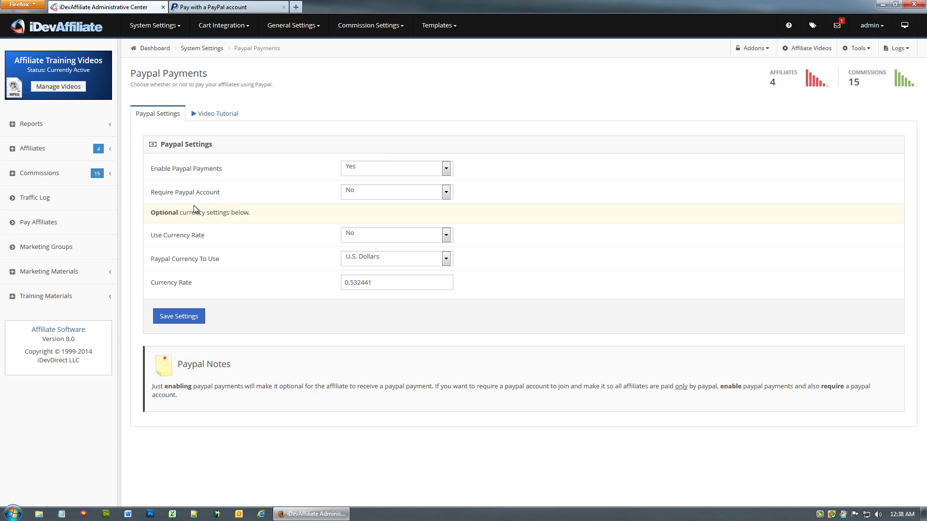
{"action": "left_click", "coordinate": [344, 196]}
{"action": "left_click", "coordinate": [359, 214]}
Step: Return to the mass payment list and review affiliate test123's PayPal payment option and PayPal account
{"action": "left_click", "coordinate": [45, 223]}
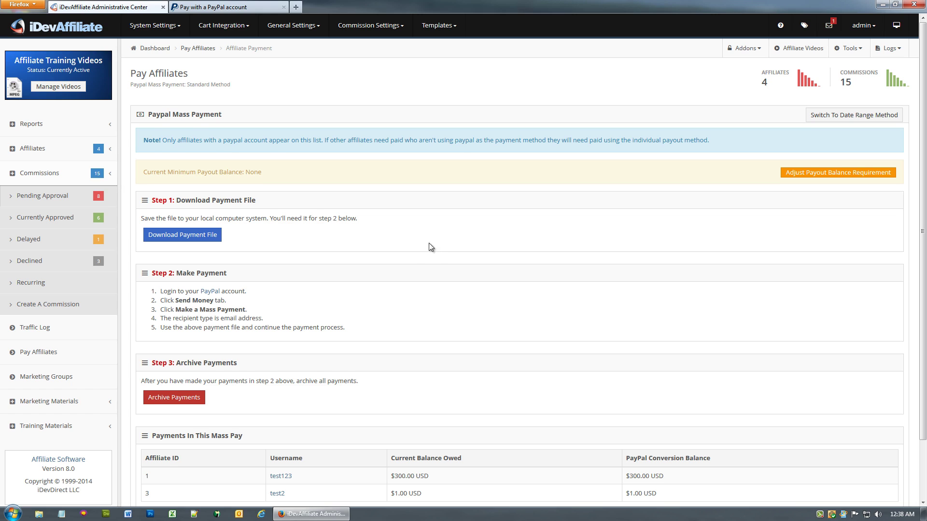
{"action": "scroll", "coordinate": [437, 251], "scroll_direction": "down", "scroll_amount": 2}
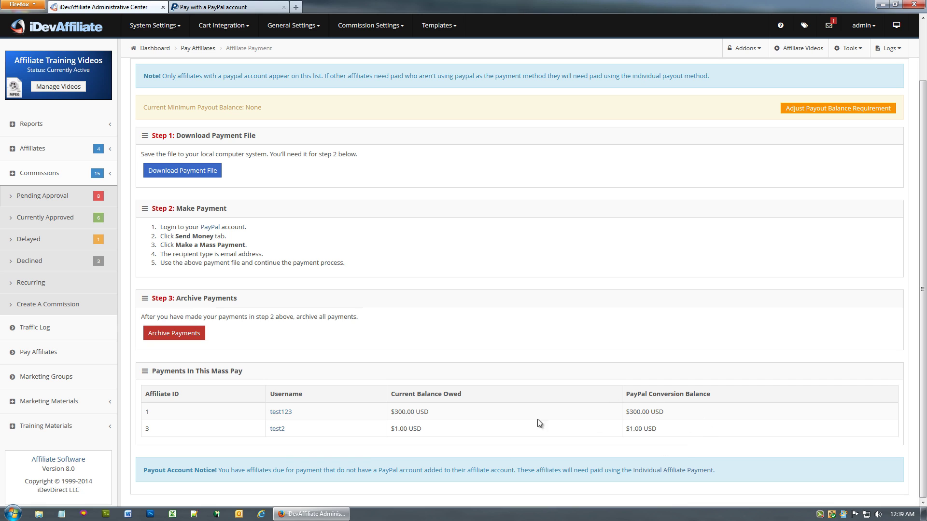
{"action": "left_click", "coordinate": [284, 414]}
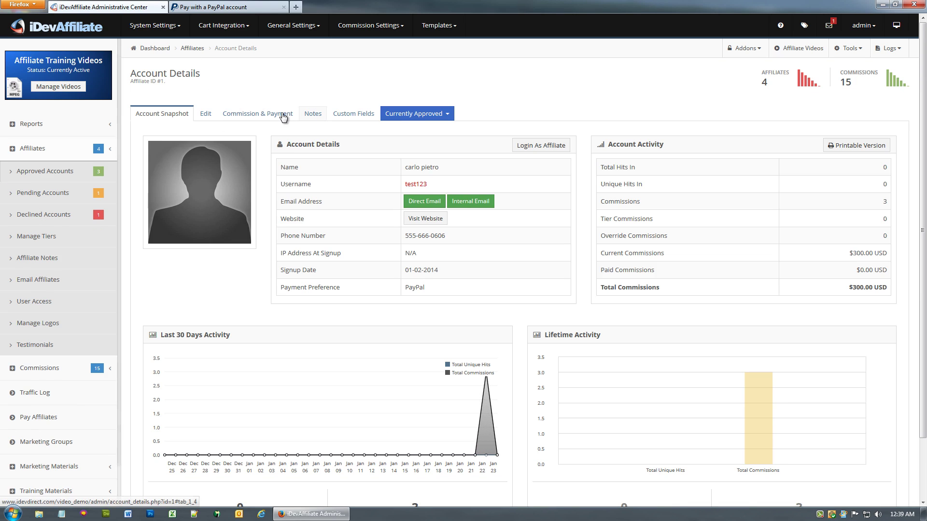
{"action": "left_click", "coordinate": [282, 117]}
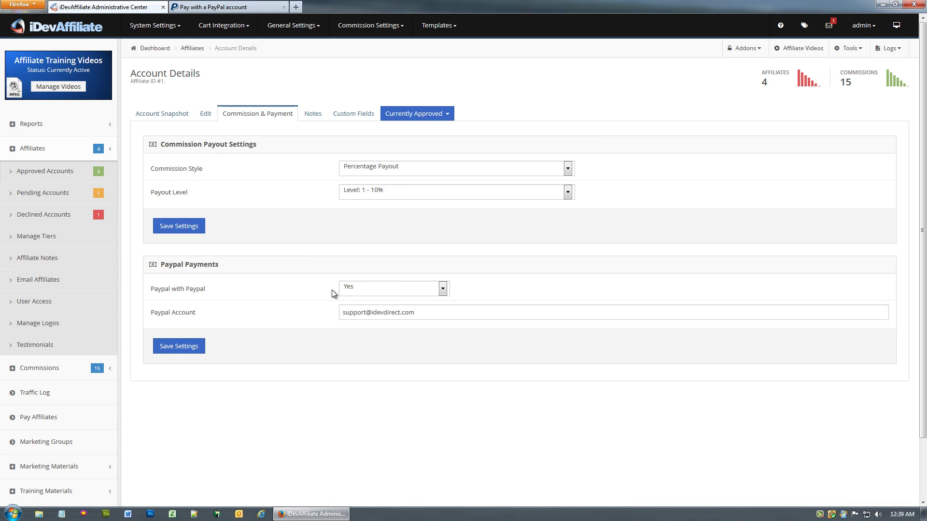
{"action": "left_click_drag", "start_coordinate": [208, 290], "coordinate": [161, 291]}
{"action": "left_click", "coordinate": [161, 291]}
{"action": "triple_click", "coordinate": [427, 316]}
{"action": "left_click", "coordinate": [269, 306]}
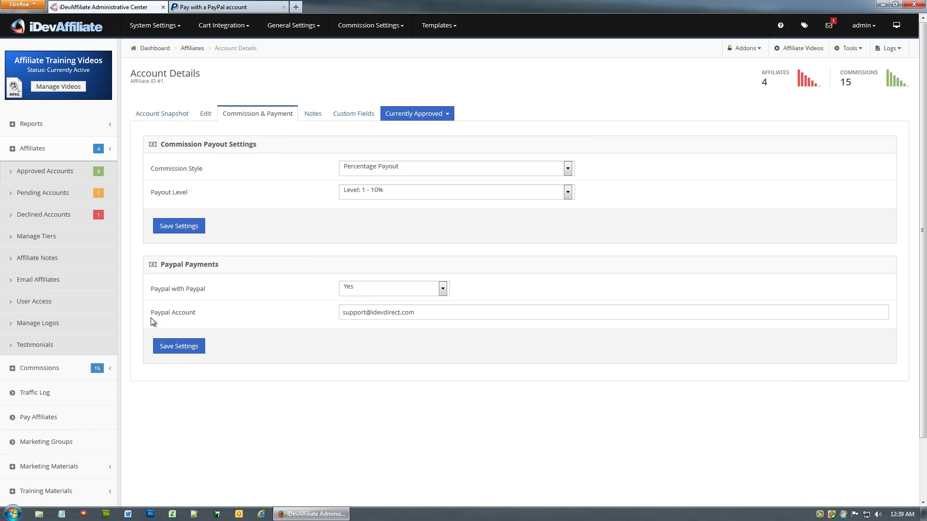
Step: Compare the affiliates in the PayPal mass payment Standard Method with those in the individual payment Standard Method
{"action": "left_click", "coordinate": [46, 418]}
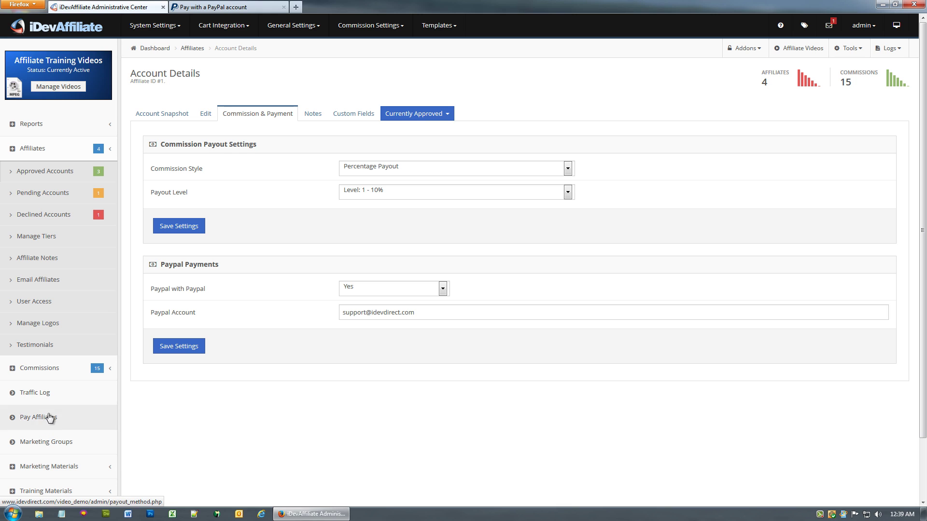
{"action": "left_click", "coordinate": [541, 183]}
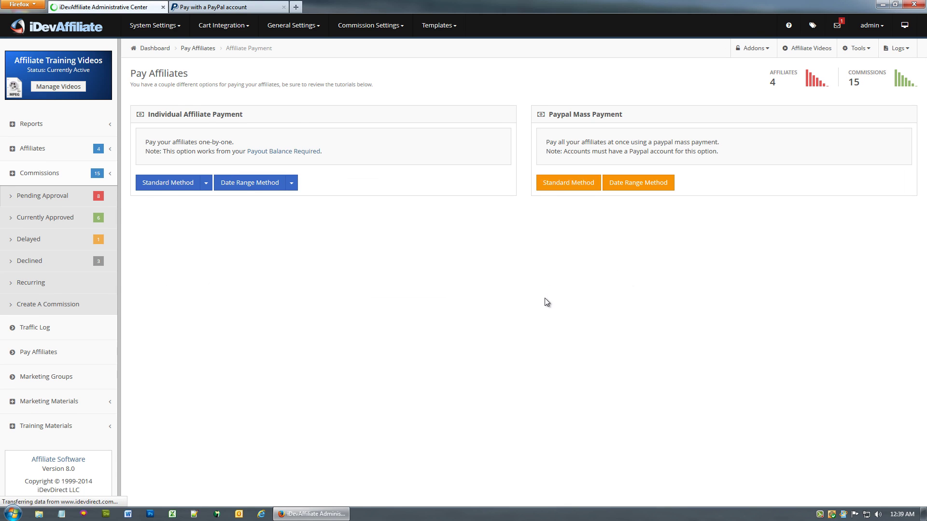
{"action": "scroll", "coordinate": [526, 322], "scroll_direction": "down", "scroll_amount": 2}
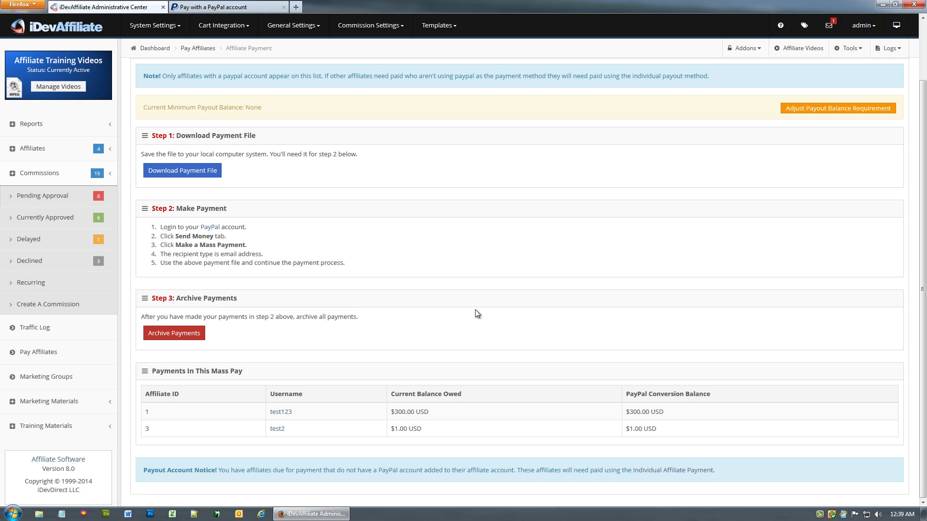
{"action": "left_click", "coordinate": [41, 351]}
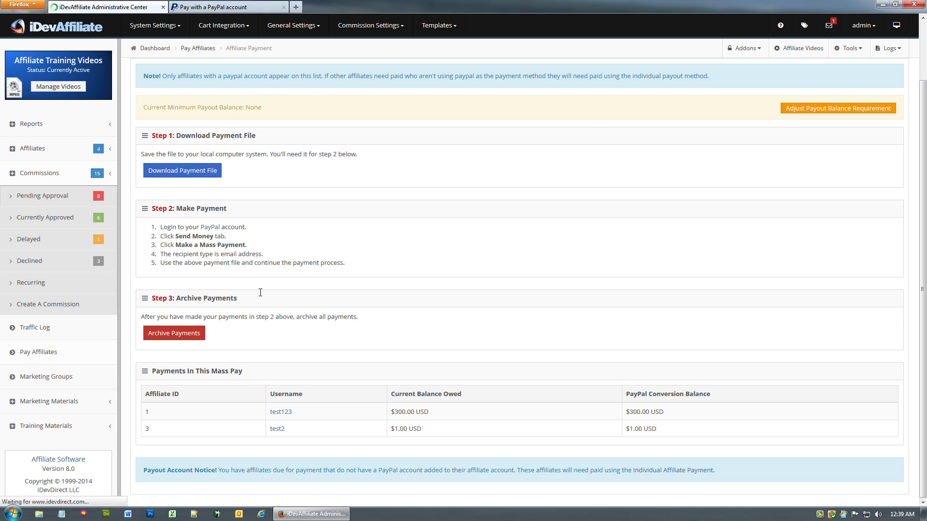
{"action": "left_click", "coordinate": [168, 183]}
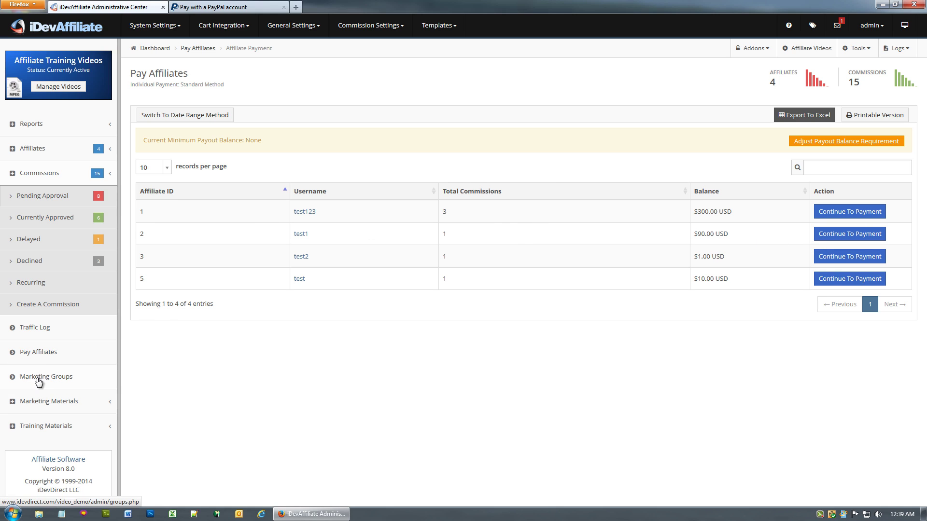
Step: Reopen the PayPal mass payment Standard Method and review its steps and the payments in this mass pay
{"action": "left_click", "coordinate": [38, 356]}
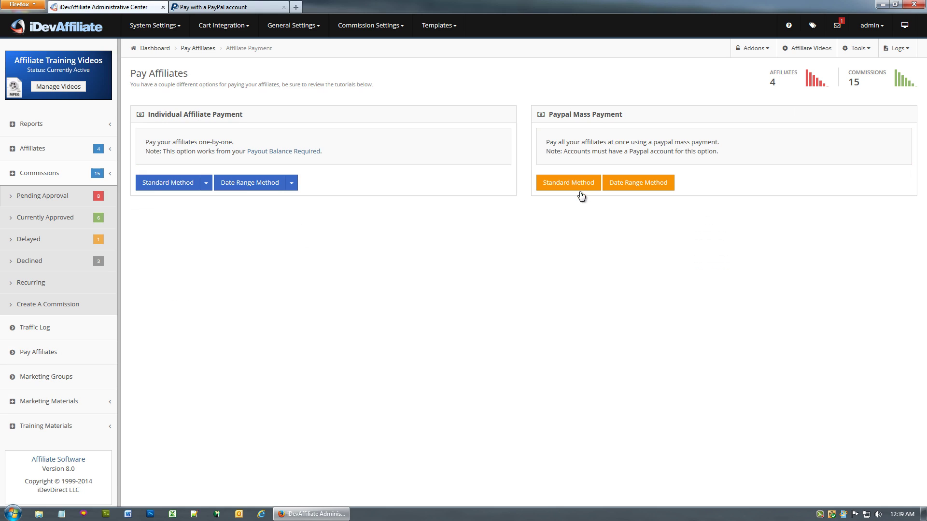
{"action": "left_click", "coordinate": [577, 183]}
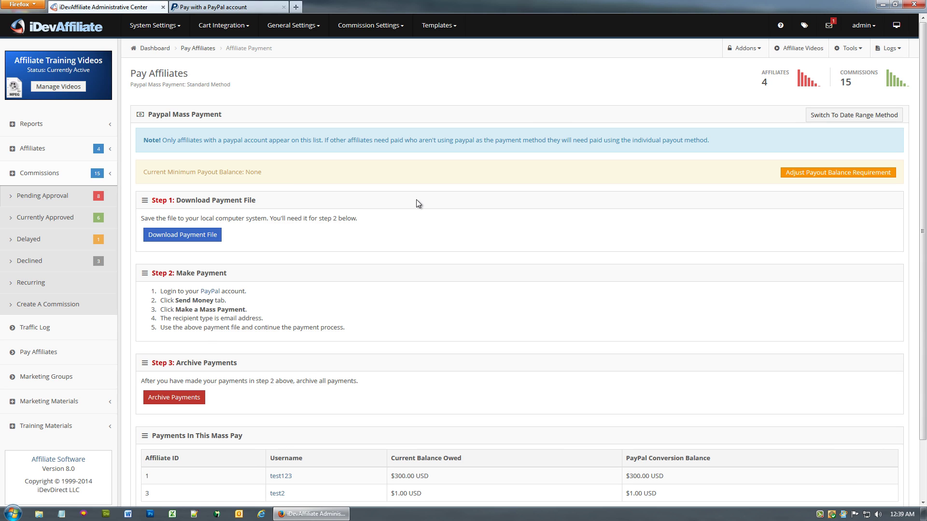
{"action": "scroll", "coordinate": [410, 203], "scroll_direction": "down", "scroll_amount": 3}
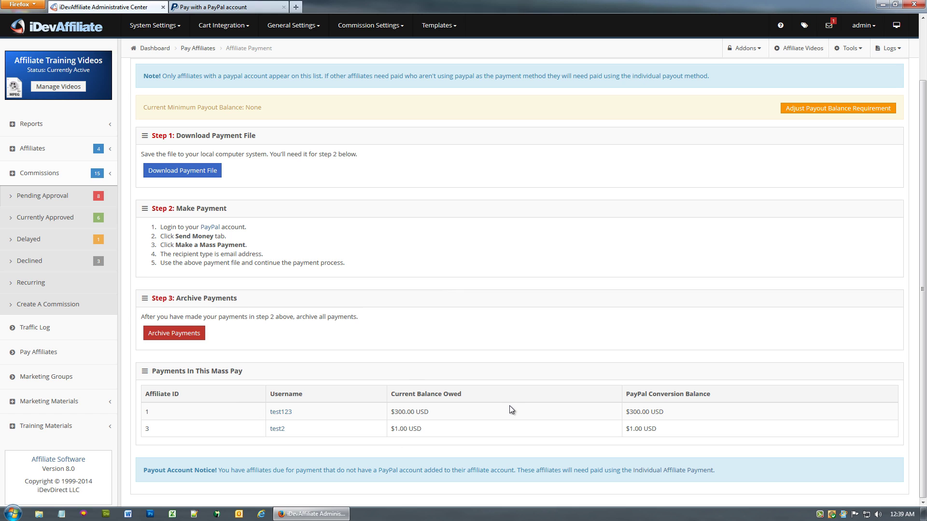
{"action": "scroll", "coordinate": [479, 354], "scroll_direction": "up", "scroll_amount": 3}
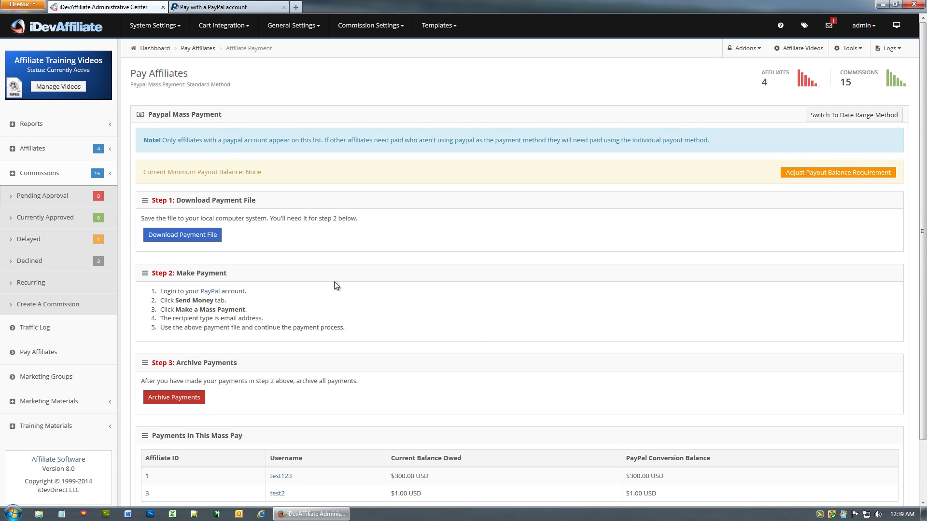
Step: Preview the download of the PayPal mass payment file without saving it, and review the Step 3 section on archiving payments
{"action": "left_click", "coordinate": [195, 237]}
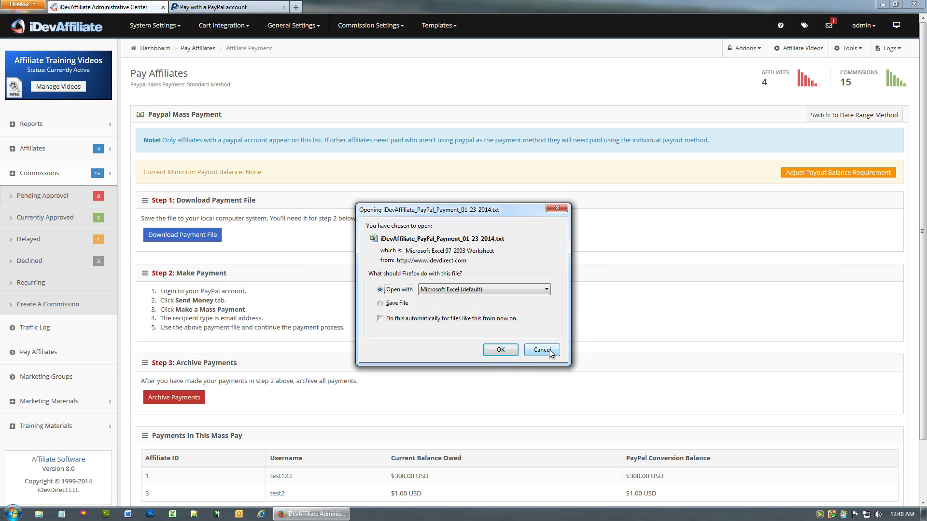
{"action": "left_click", "coordinate": [549, 349]}
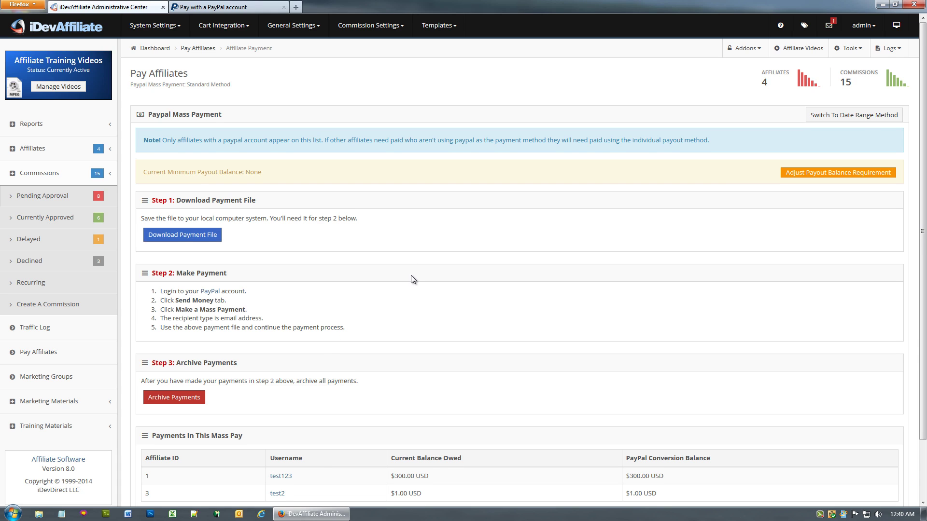
{"action": "scroll", "coordinate": [410, 275], "scroll_direction": "down", "scroll_amount": 3}
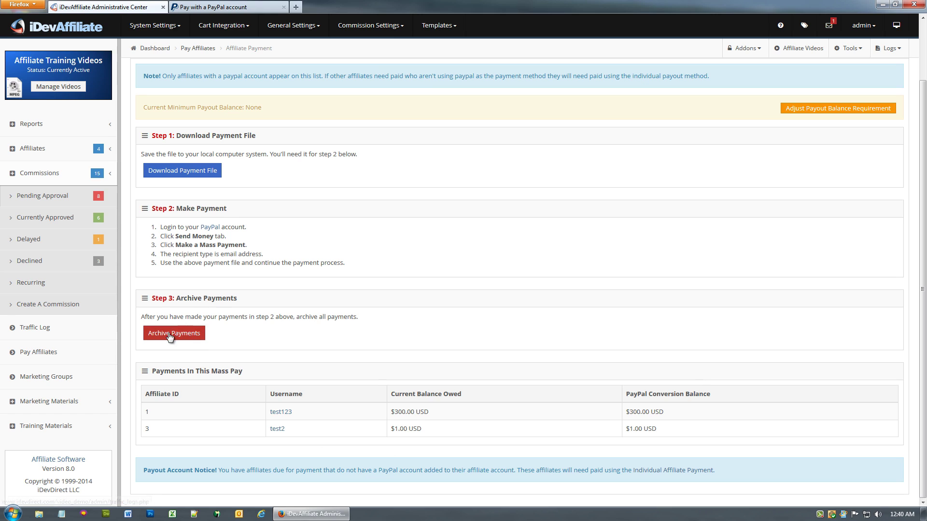
{"action": "left_click", "coordinate": [198, 340]}
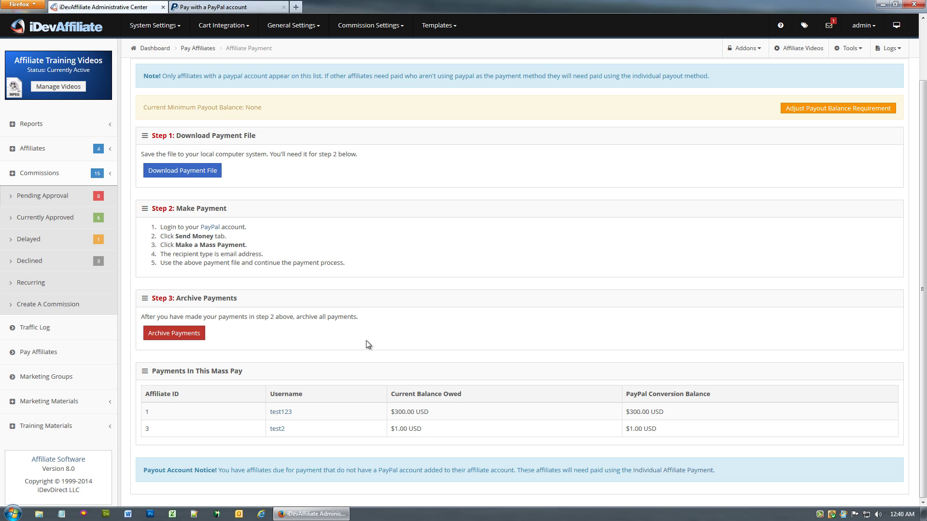
{"action": "scroll", "coordinate": [435, 271], "scroll_direction": "up", "scroll_amount": 1}
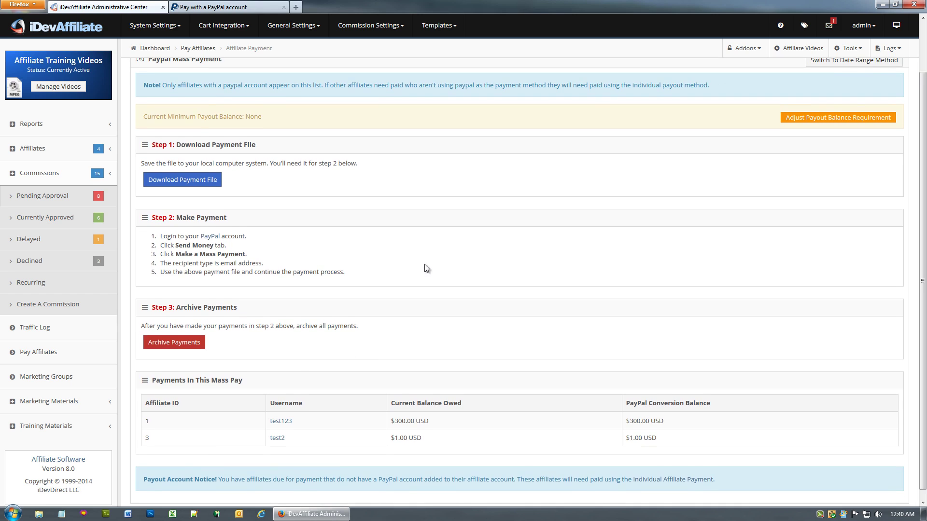
{"action": "scroll", "coordinate": [405, 269], "scroll_direction": "up", "scroll_amount": 2}
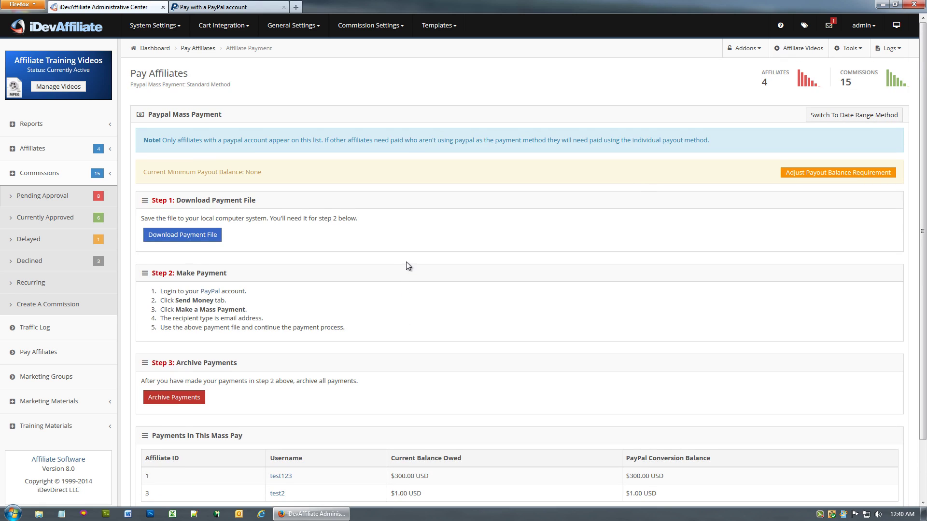
Step: Show PayPal mass payment commissions with the Date Range Method for Jan 23, 2006 to Jan 23, 2014 and check the report's date range
{"action": "left_click", "coordinate": [49, 354]}
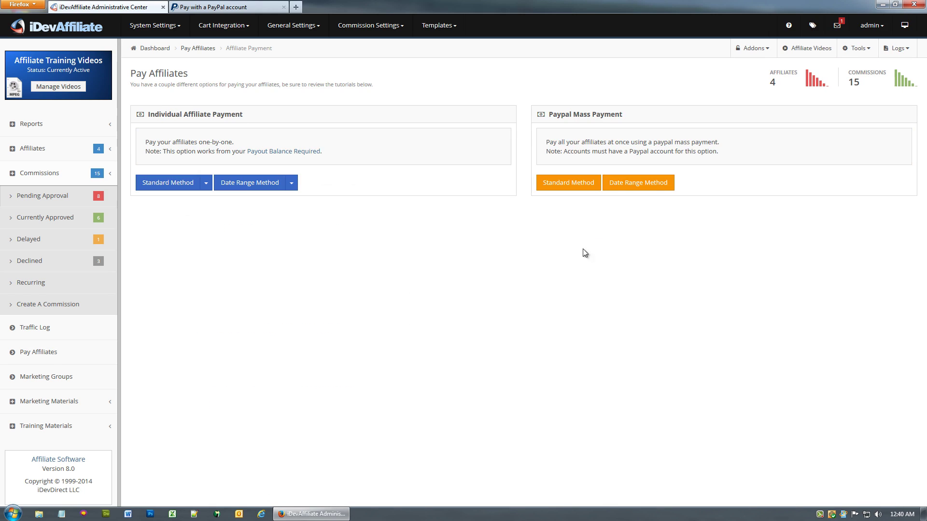
{"action": "left_click", "coordinate": [642, 183]}
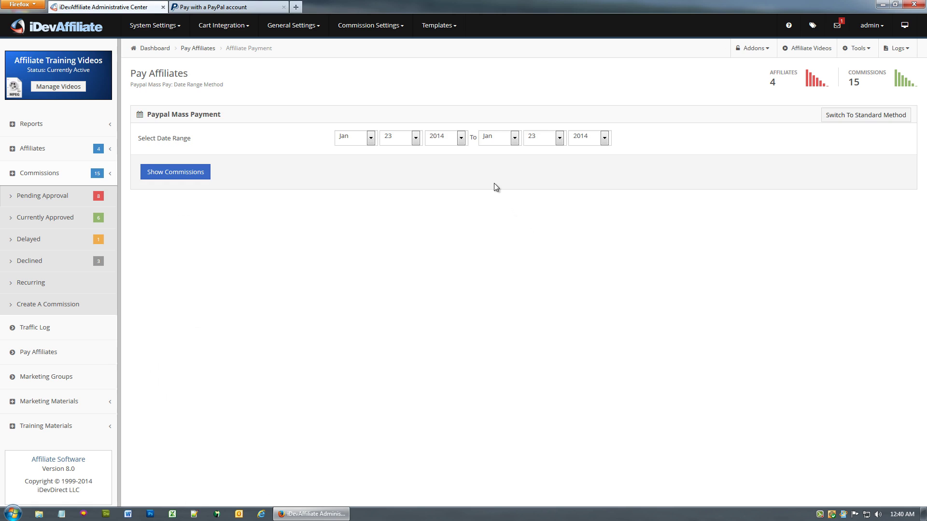
{"action": "left_click", "coordinate": [439, 138]}
{"action": "left_click", "coordinate": [442, 218]}
{"action": "left_click", "coordinate": [175, 172]}
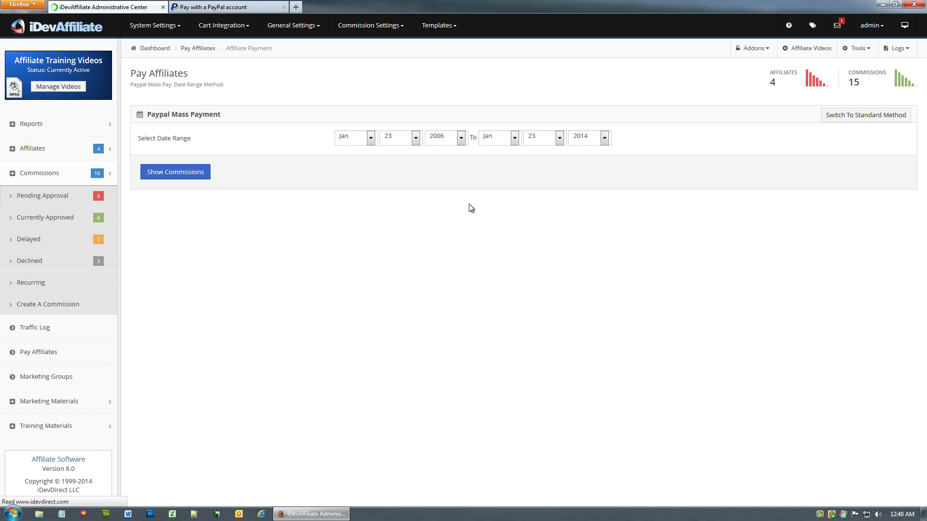
{"action": "scroll", "coordinate": [366, 265], "scroll_direction": "down", "scroll_amount": 2}
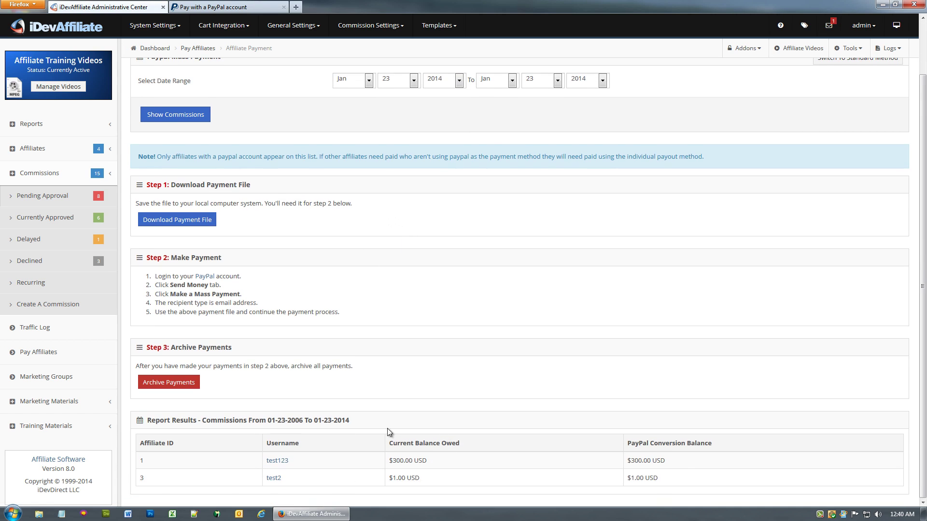
{"action": "left_click_drag", "start_coordinate": [224, 419], "coordinate": [393, 422]}
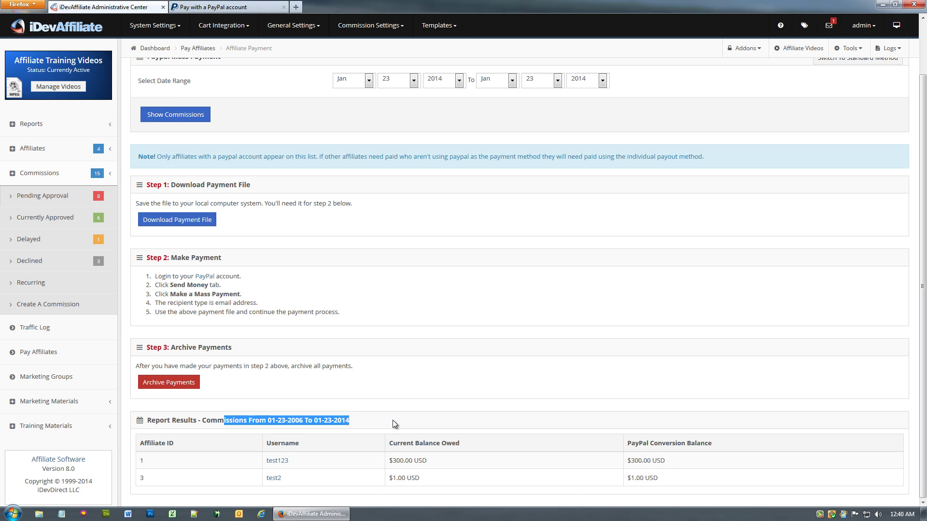
{"action": "left_click", "coordinate": [360, 422]}
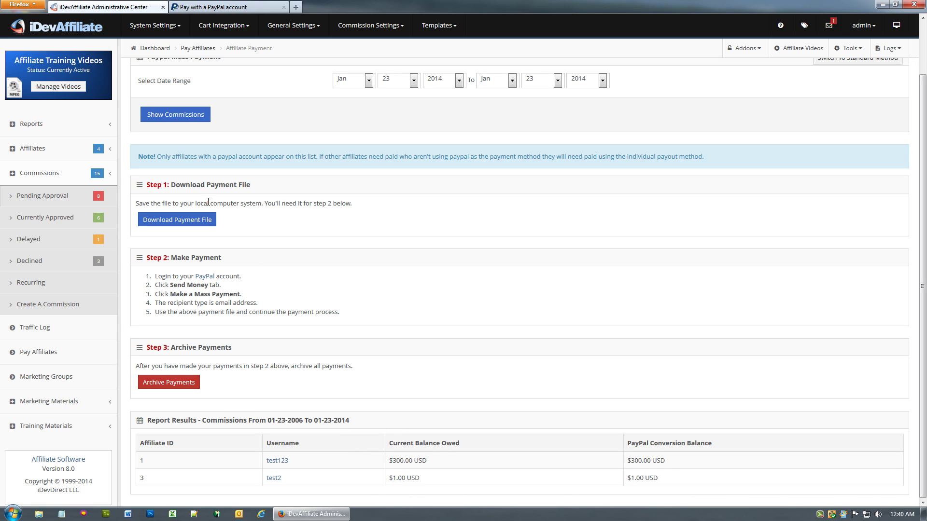